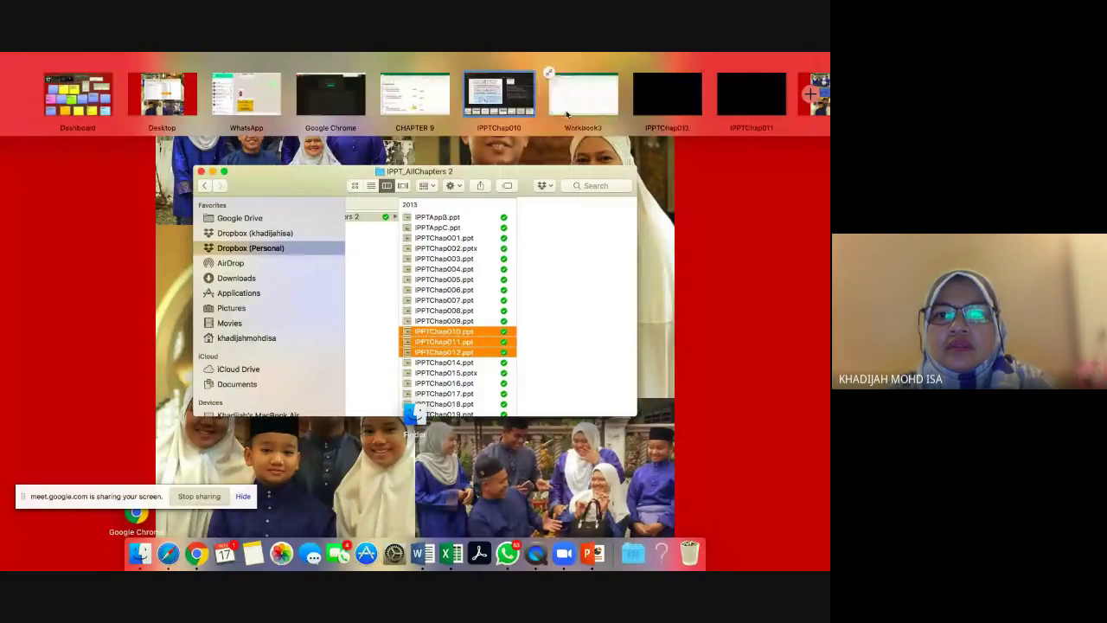
# Switch to the Excel workbook Workbook3 and enter the label "Cost" in A3 with 16398 in B3.
pyautogui.click(567, 114)
pyautogui.hotkey('ctrl', 'Right')
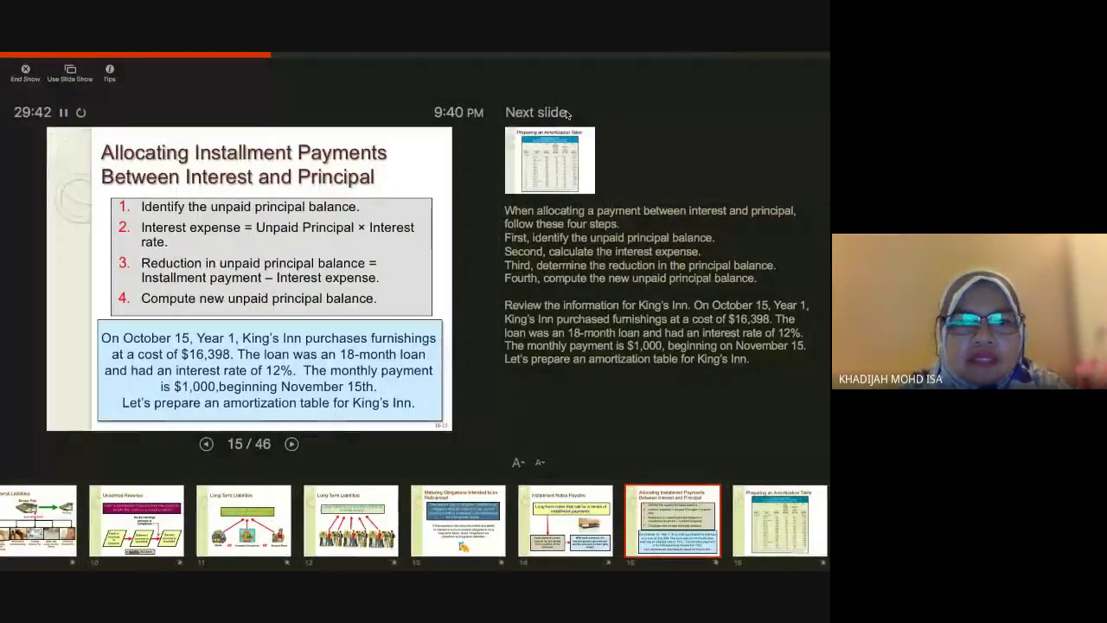
pyautogui.hotkey('ctrl', 'Left')
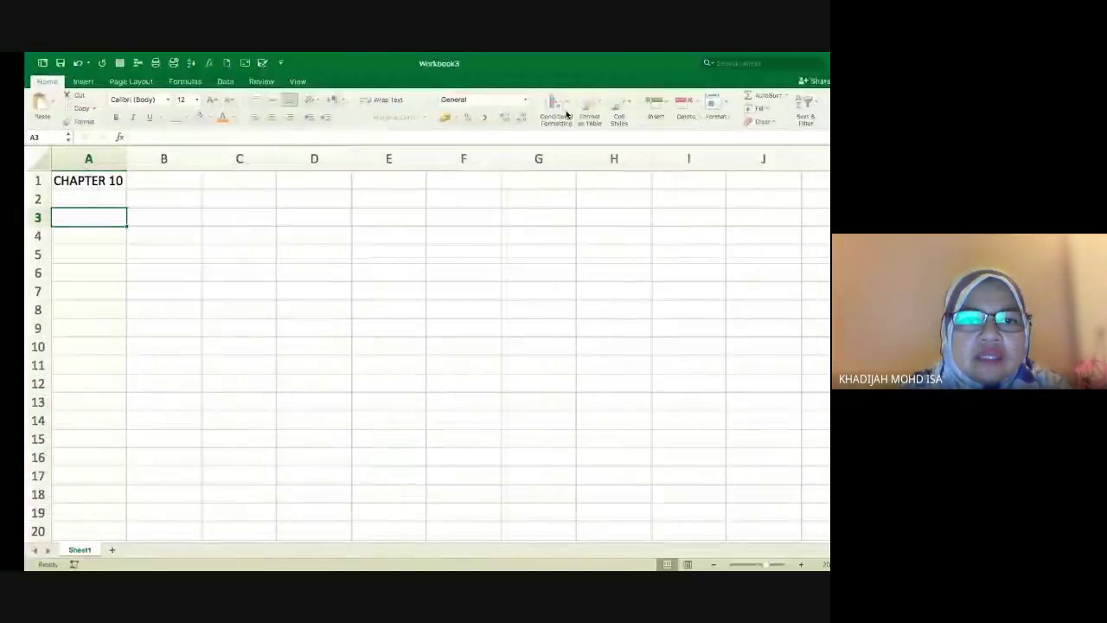
pyautogui.write('COST')
pyautogui.press('BackSpace')
pyautogui.press('BackSpace')
pyautogui.press('BackSpace')
pyautogui.write('ost')
pyautogui.press('Tab')
pyautogui.write('16398')
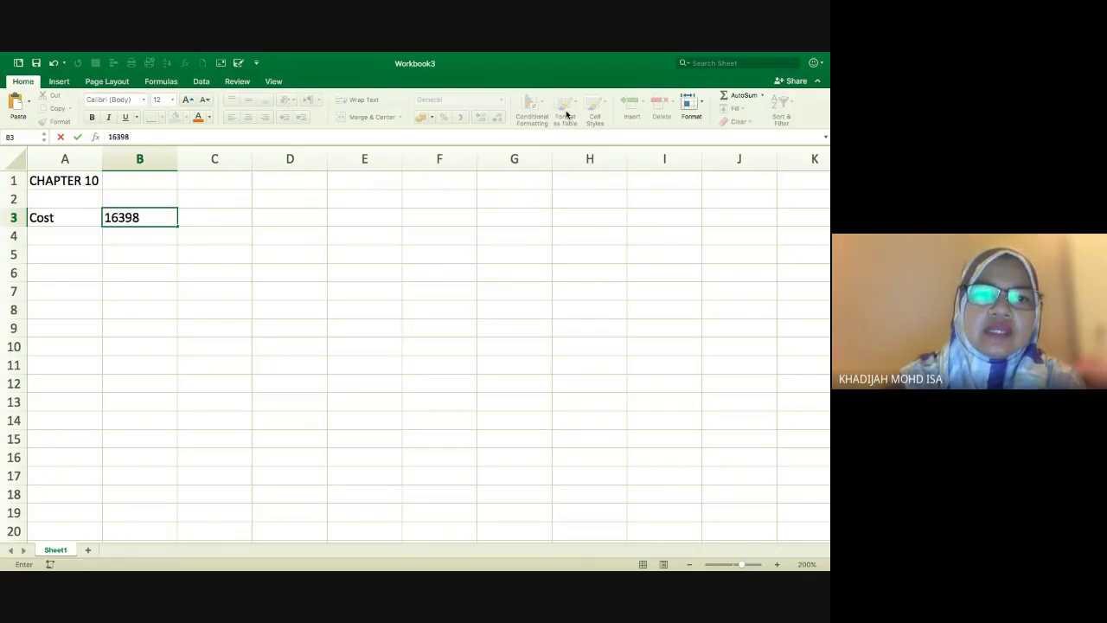
pyautogui.press('Return')
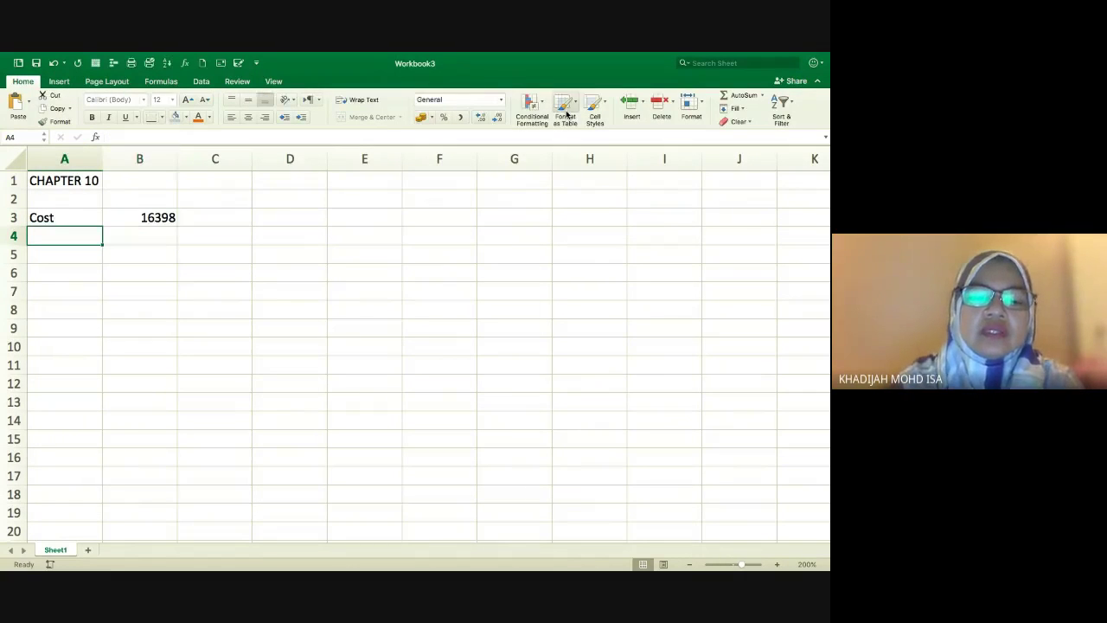
# Enter "interest 12%" in A4 and add a row below it with "period", 18 and "months" in A5:C5.
pyautogui.write('interest 12')
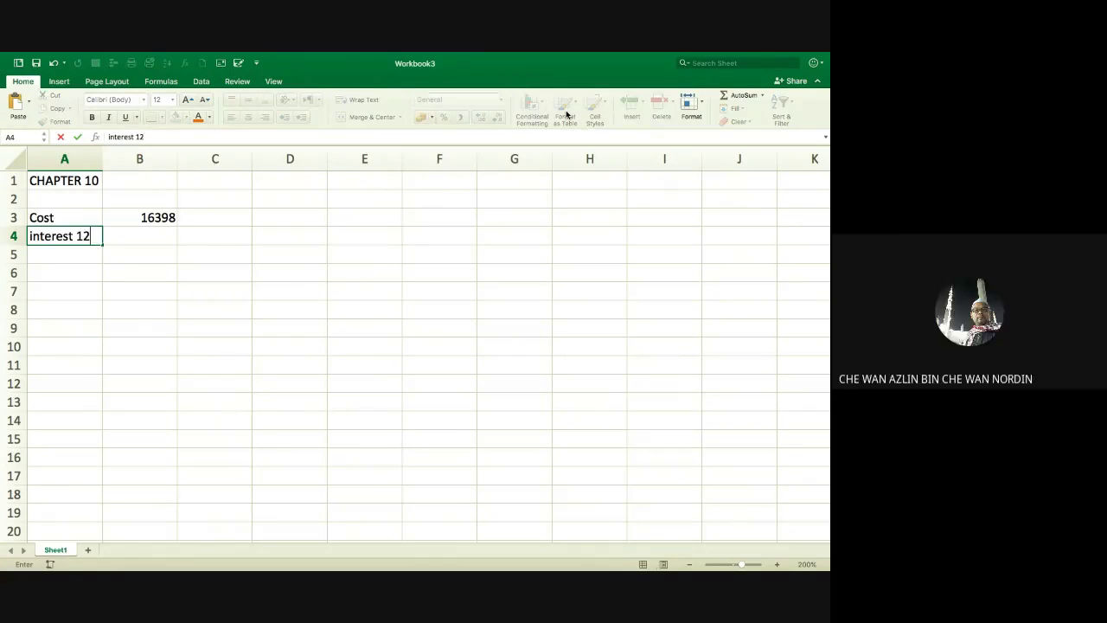
pyautogui.write('%')
pyautogui.press('Return')
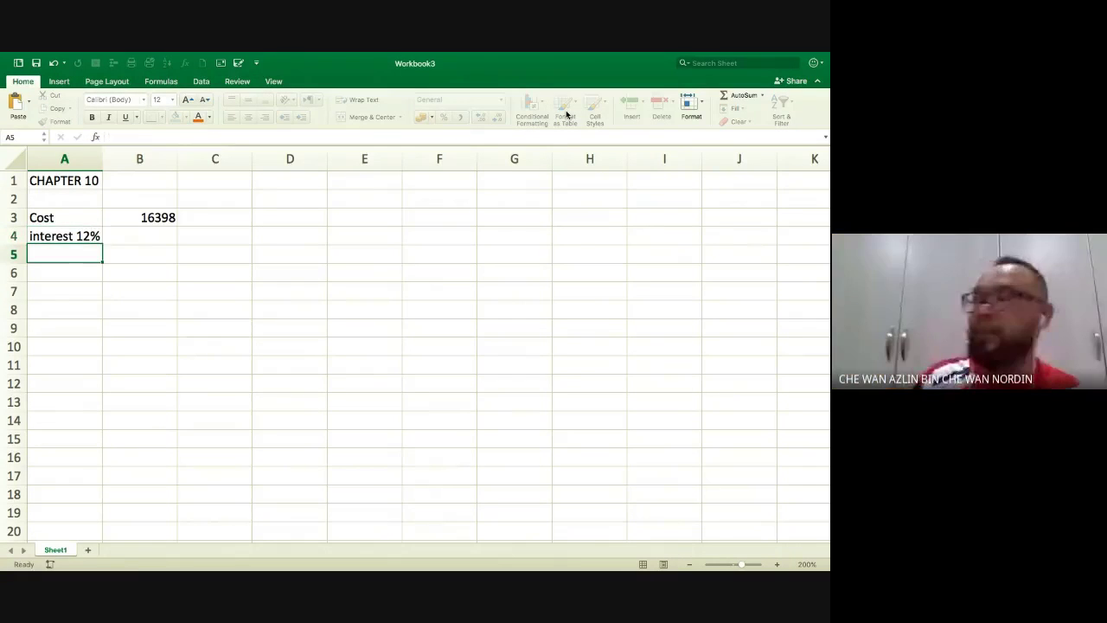
pyautogui.write('period')
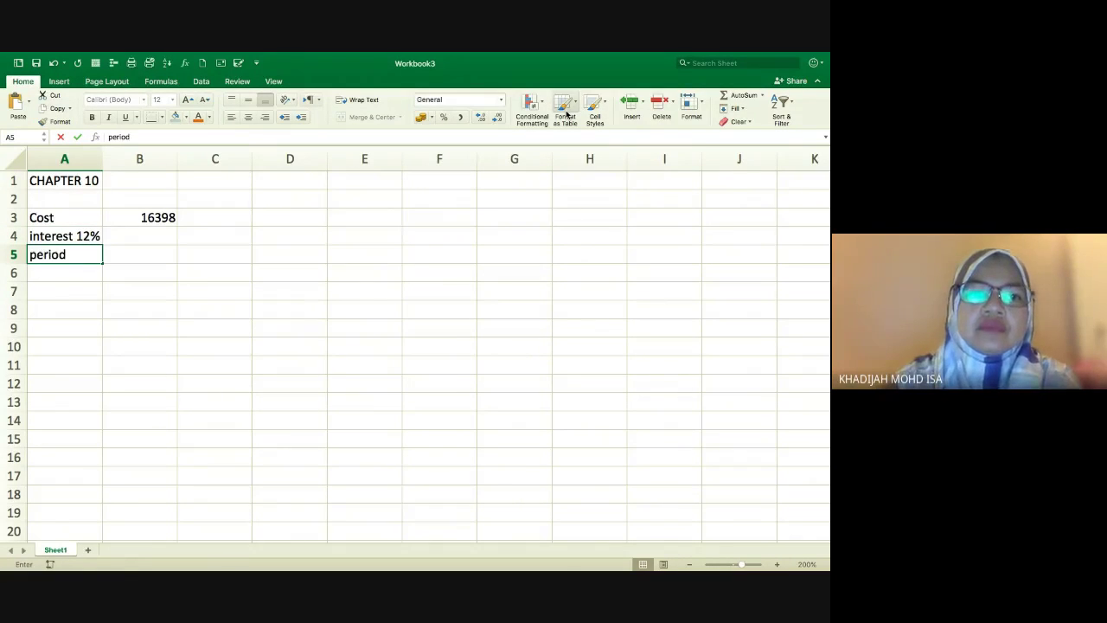
pyautogui.press('Tab')
pyautogui.write('18 m')
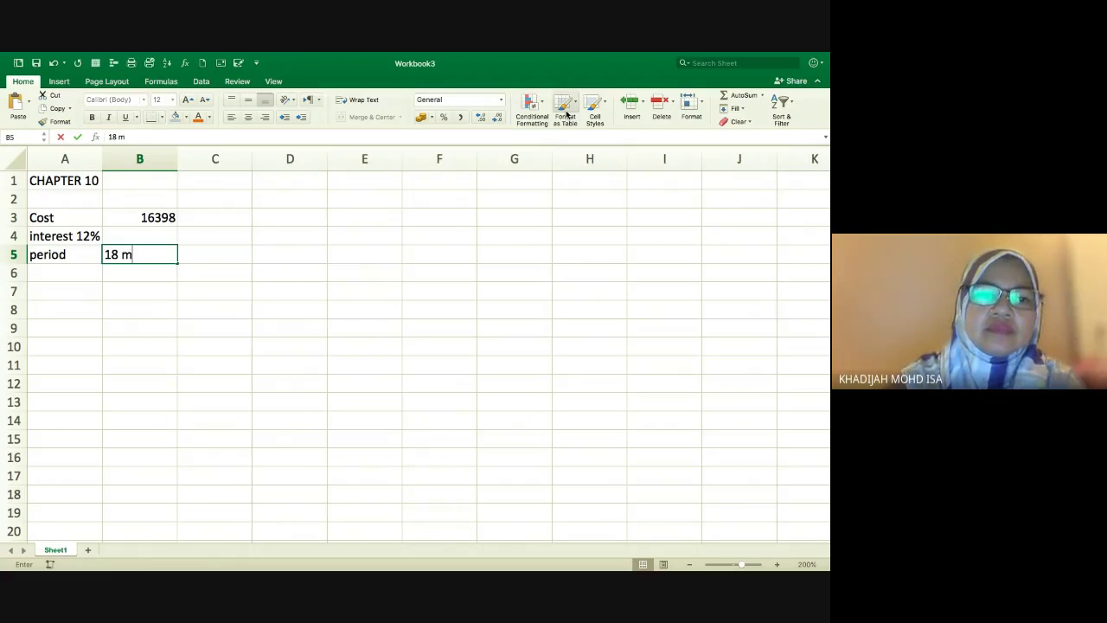
pyautogui.press('BackSpace')
pyautogui.press('BackSpace')
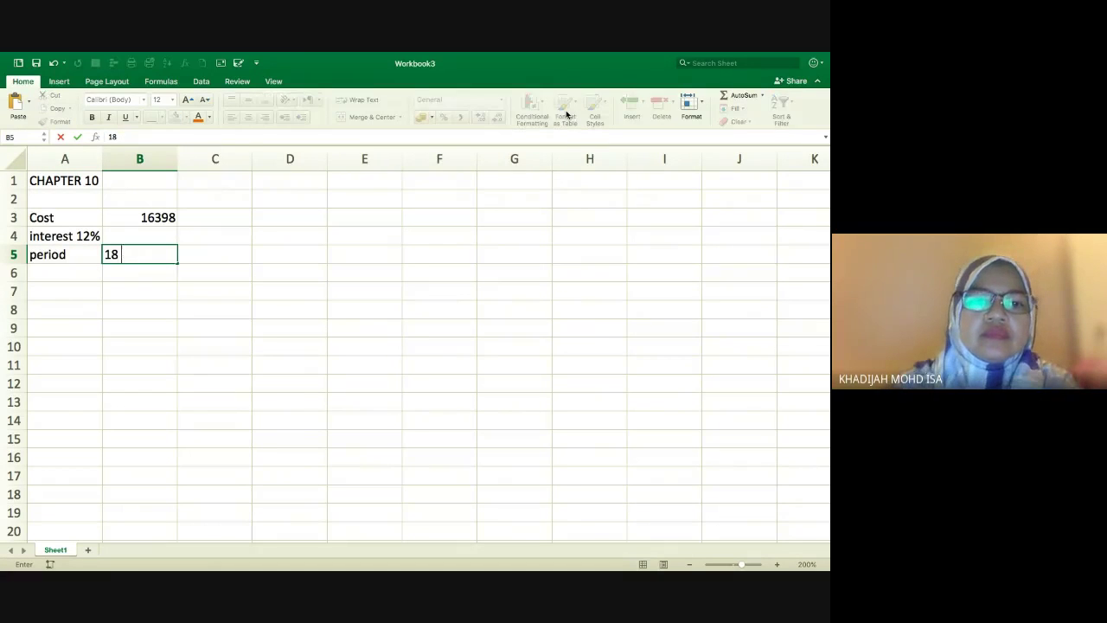
pyautogui.press('Tab')
pyautogui.write('months')
pyautogui.press('Up')
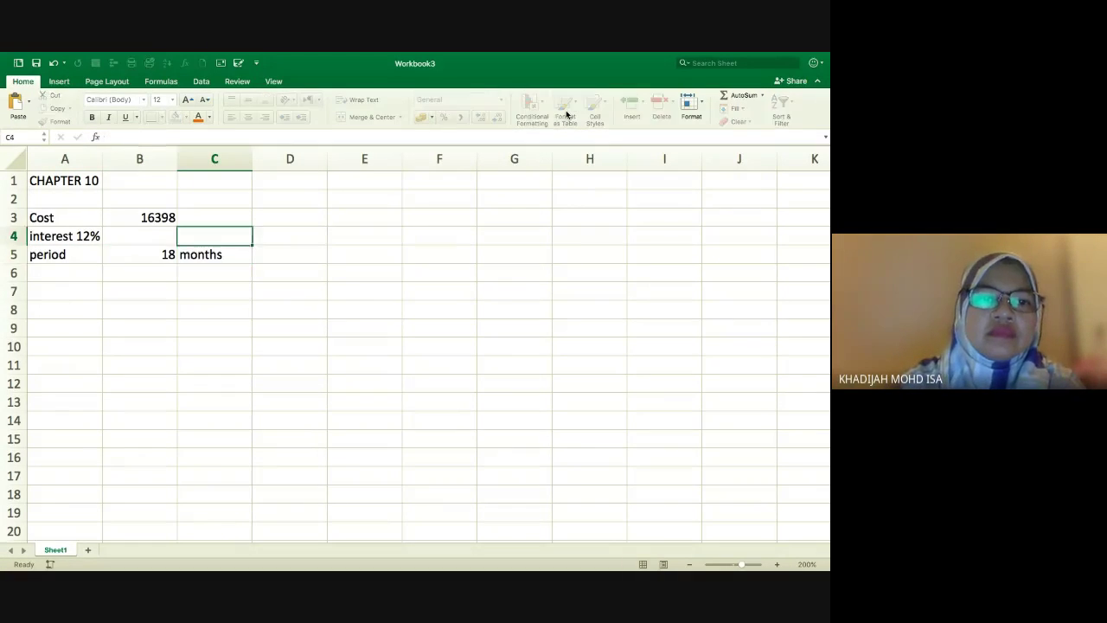
# Shorten the label in A4 to "interest" and enter 12% in B4.
pyautogui.press('Left')
pyautogui.press('Left')
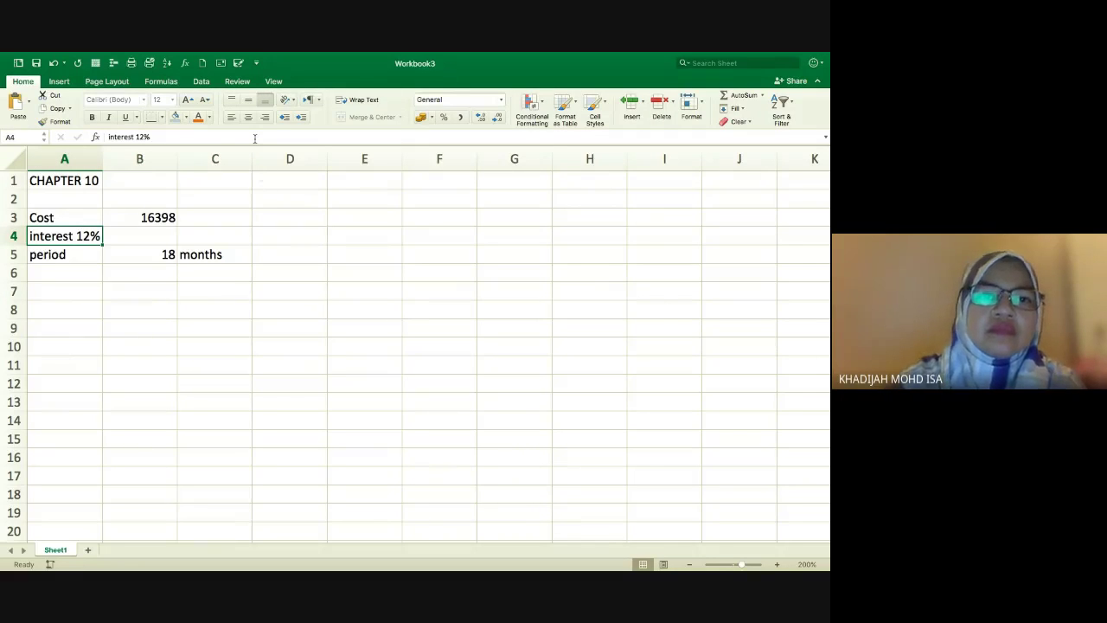
pyautogui.press('F2')
pyautogui.press('BackSpace')
pyautogui.press('BackSpace')
pyautogui.press('BackSpace')
pyautogui.press('BackSpace')
pyautogui.press('Return')
pyautogui.press('Right')
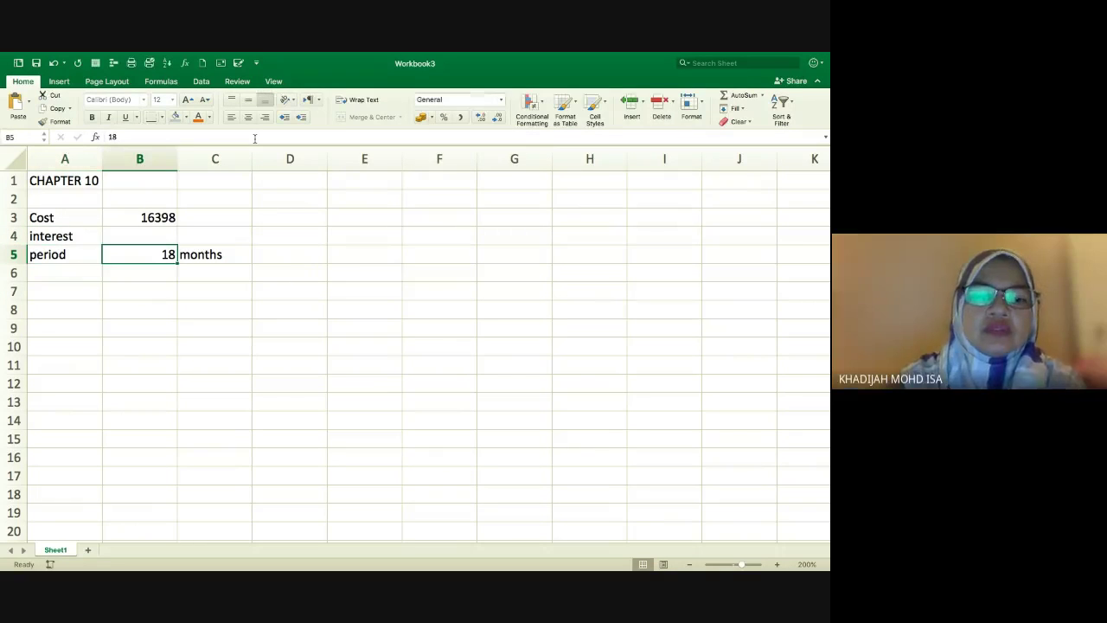
pyautogui.press('Up')
pyautogui.write('12%')
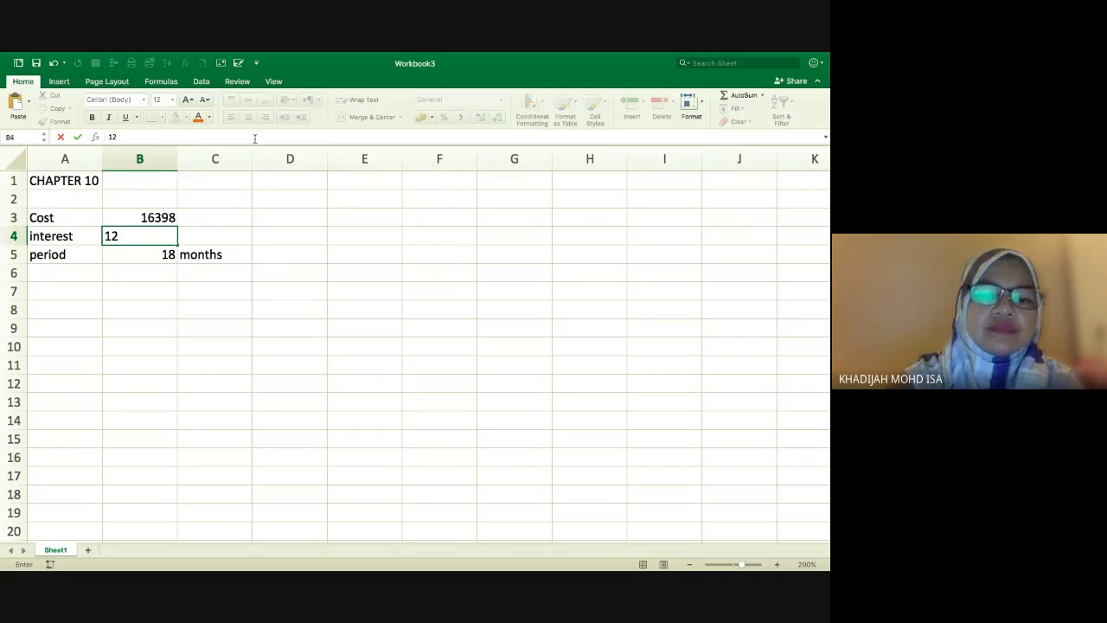
pyautogui.press('Return')
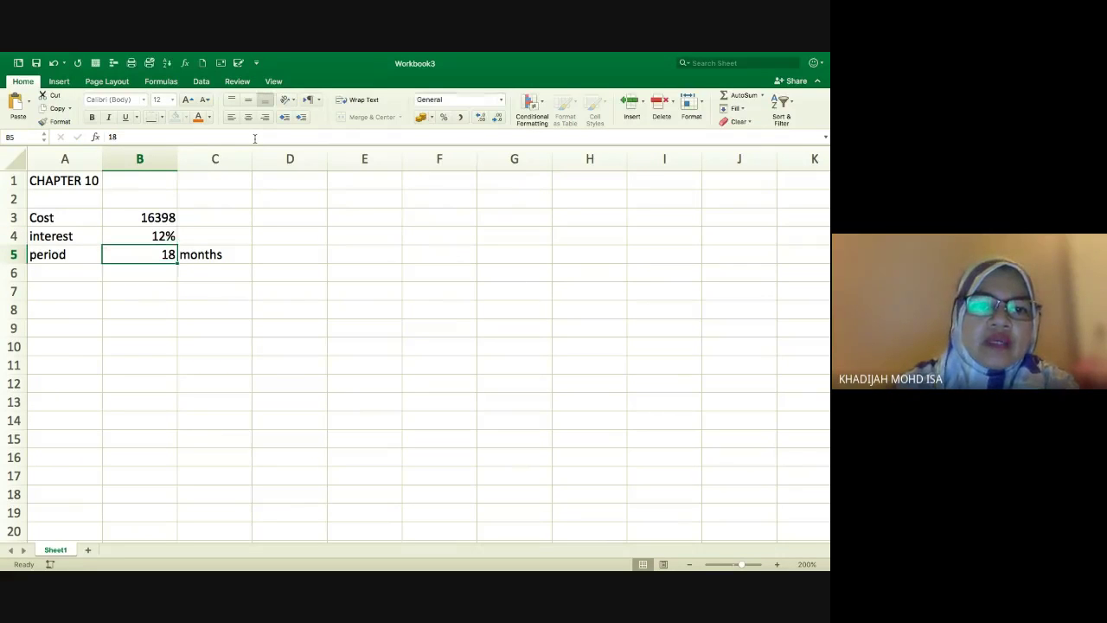
# Enter the label "montly" in A6 with the payment amount 1000 in B6.
pyautogui.press('Down')
pyautogui.press('Down')
pyautogui.press('Up')
pyautogui.press('Left')
pyautogui.write('mohtl')
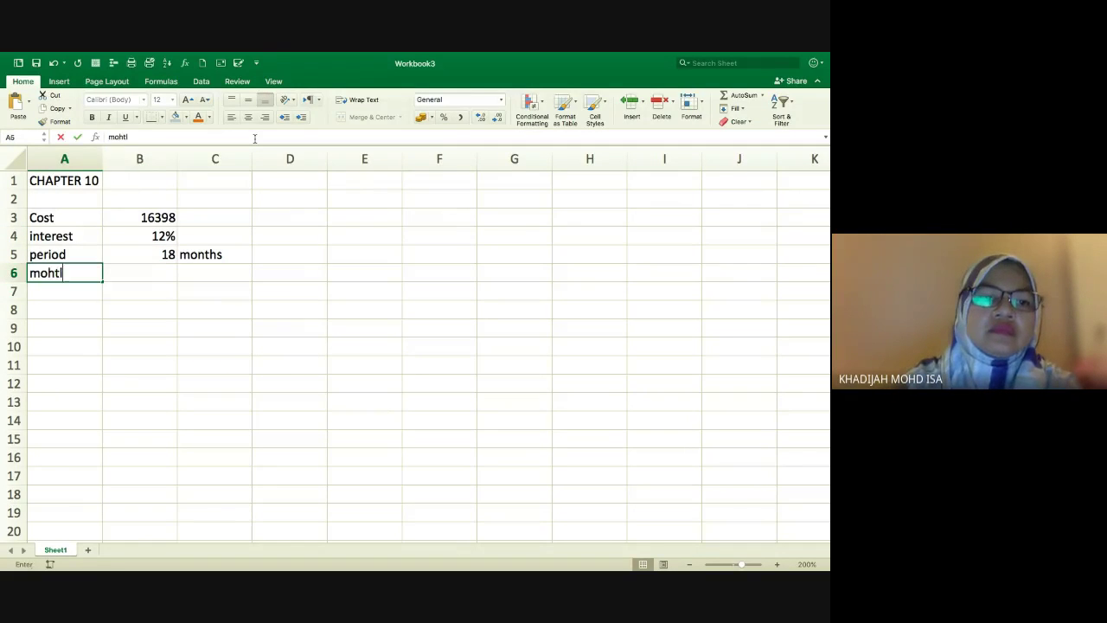
pyautogui.press('BackSpace')
pyautogui.press('BackSpace')
pyautogui.press('BackSpace')
pyautogui.write('ntly')
pyautogui.write(' 1')
pyautogui.press('BackSpace')
pyautogui.press('Tab')
pyautogui.write('1000')
pyautogui.press('Return')
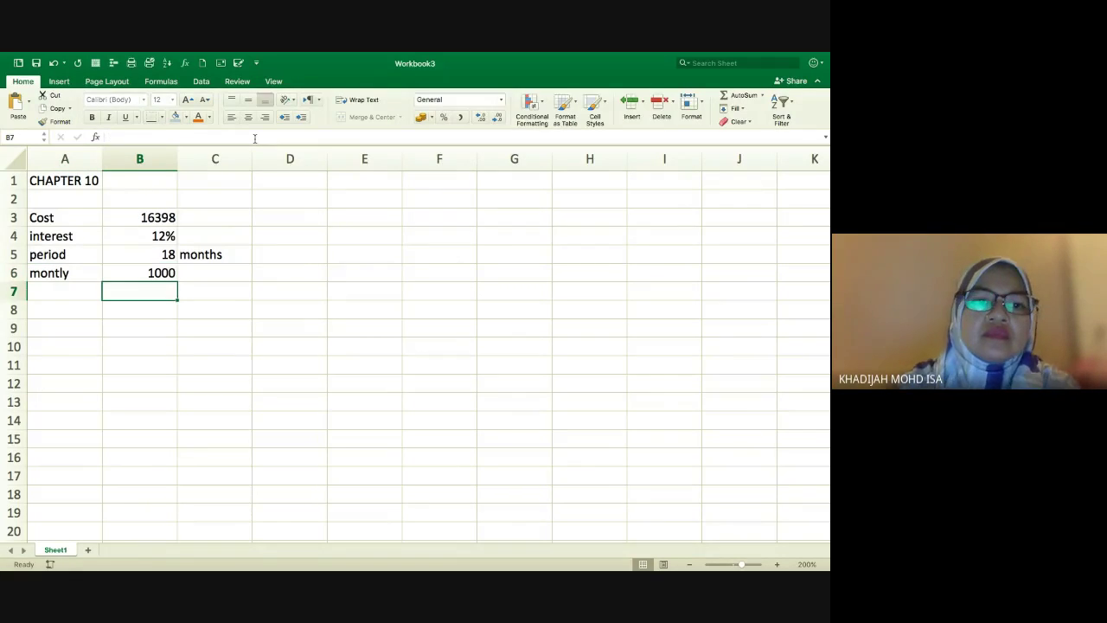
# Format column B in comma style without decimals, and format the interest rate in B4 as a percentage.
pyautogui.click(137, 158)
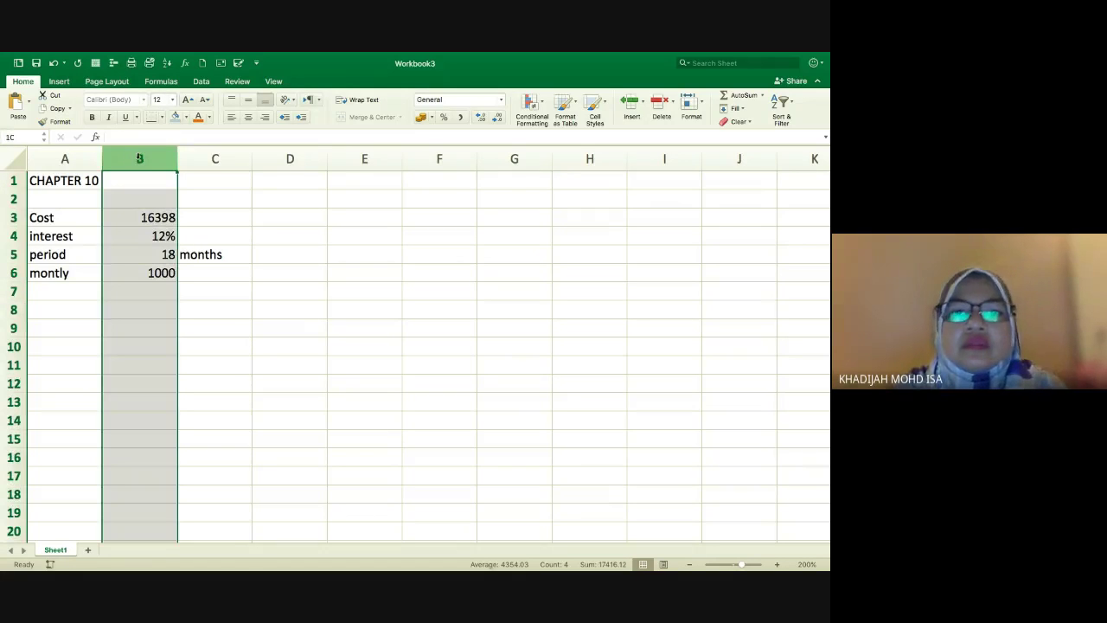
pyautogui.click(459, 118)
pyautogui.click(498, 119)
pyautogui.click(498, 119)
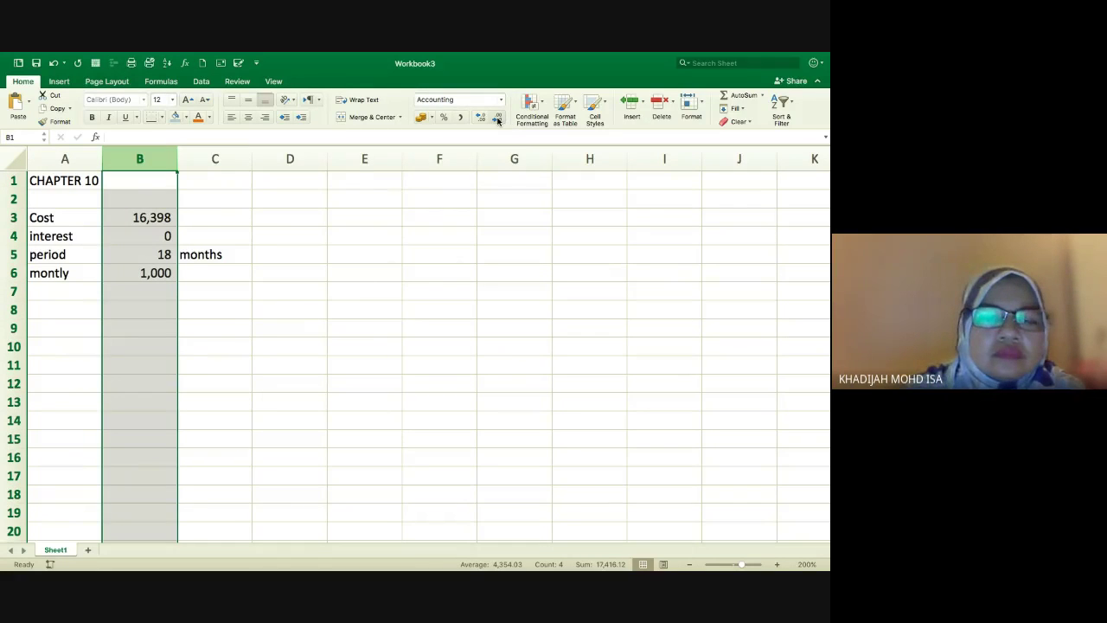
pyautogui.click(157, 238)
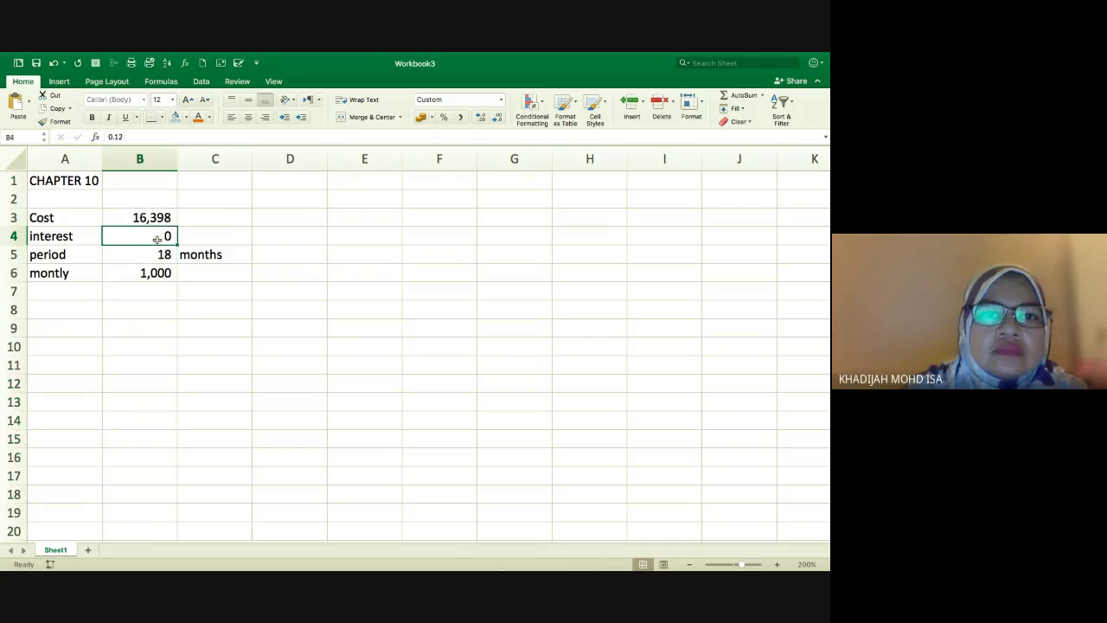
pyautogui.click(442, 119)
# Enter the label "Total" in A8.
pyautogui.press('Down')
pyautogui.press('Down')
pyautogui.press('Down')
pyautogui.press('Down')
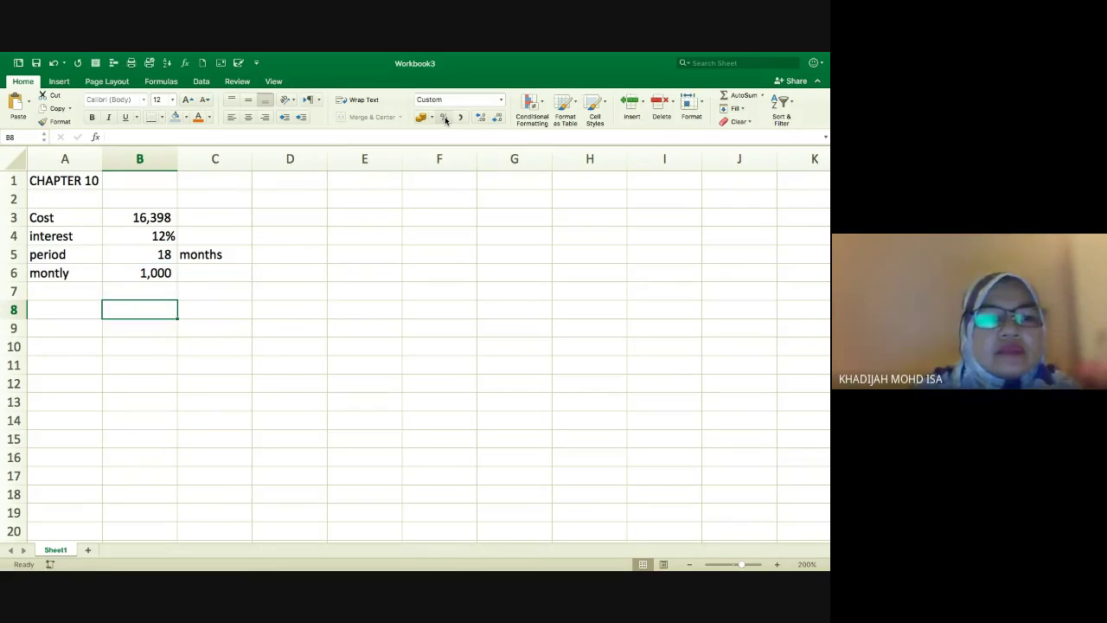
pyautogui.press('Left')
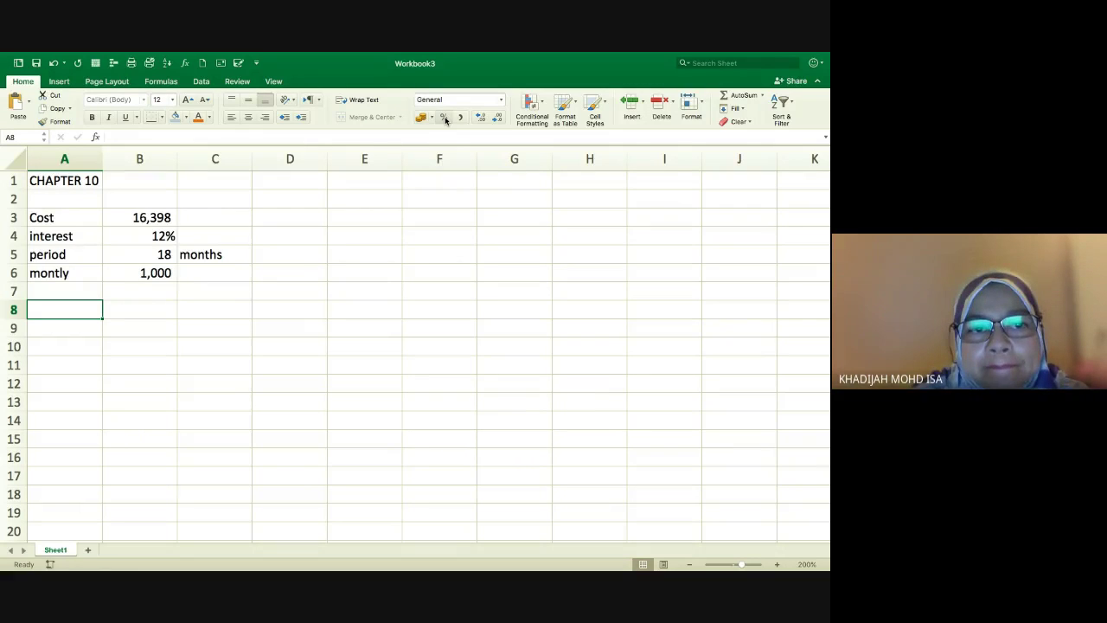
pyautogui.write('tota')
pyautogui.press('BackSpace')
pyautogui.press('BackSpace')
pyautogui.press('BackSpace')
pyautogui.press('BackSpace')
pyautogui.write('T')
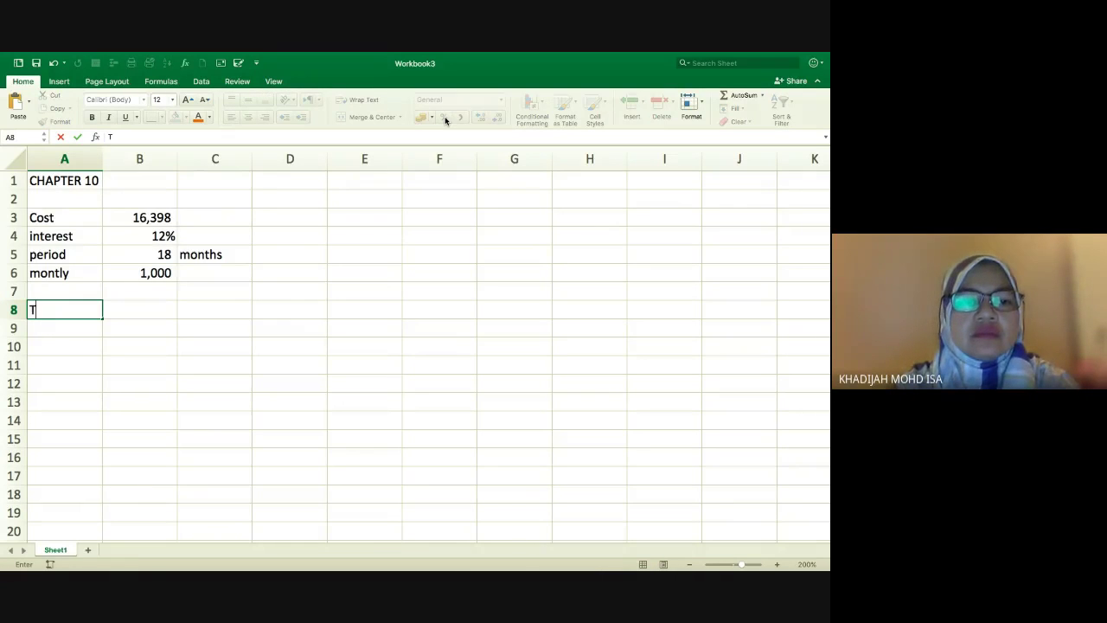
pyautogui.write('otal')
# Calculate the total payments in B8 by multiplying the monthly payment in B6 by the period in B5.
pyautogui.press('Tab')
pyautogui.write('=')
pyautogui.press('Up')
pyautogui.press('Up')
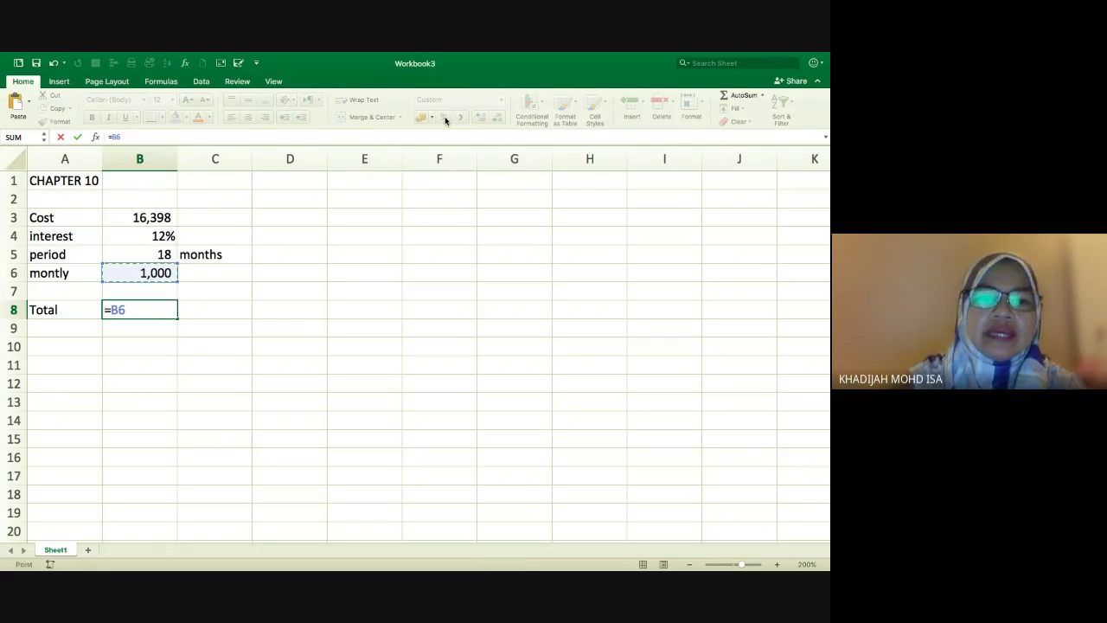
pyautogui.write('*')
pyautogui.press('Up')
pyautogui.press('Up')
pyautogui.press('Up')
pyautogui.press('Return')
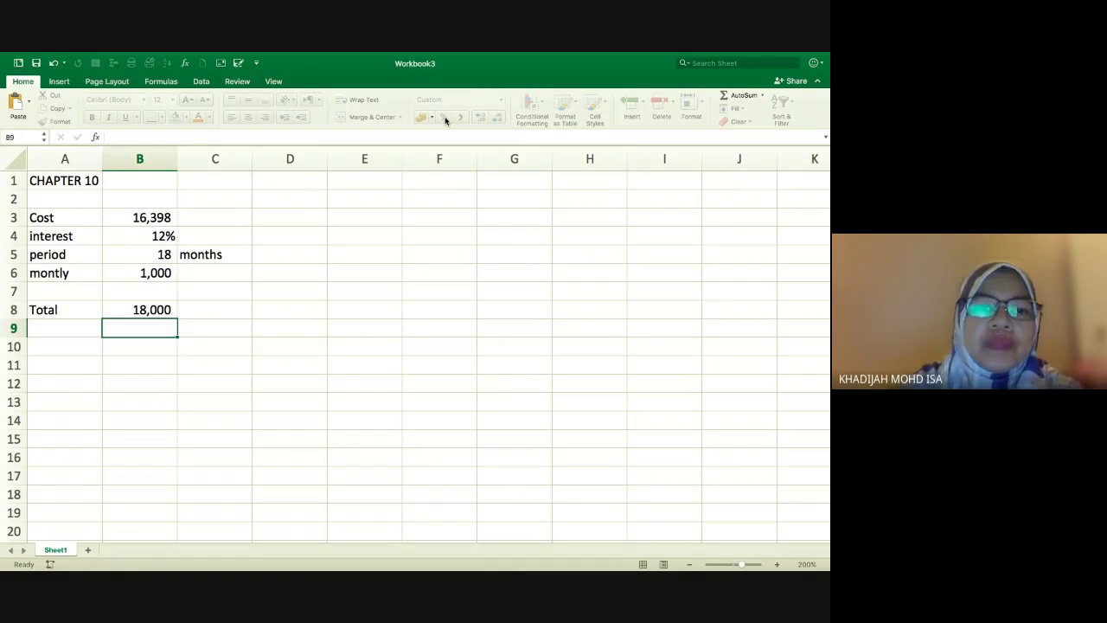
# Add the label "Cost" in A9 and reference the cost in B3 as a negative amount in B9.
pyautogui.press('Left')
pyautogui.write('Cost')
pyautogui.press('Tab')
pyautogui.write('=')
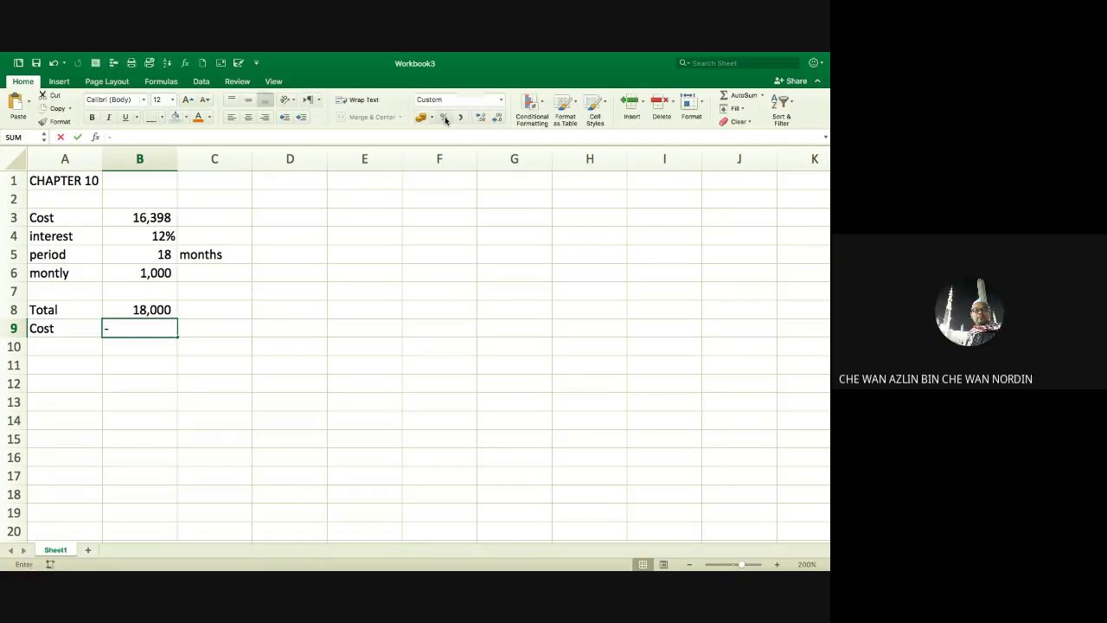
pyautogui.press('Up')
pyautogui.press('Up')
pyautogui.press('Up')
pyautogui.press('Up')
pyautogui.press('Up')
pyautogui.press('Up')
pyautogui.press('Return')
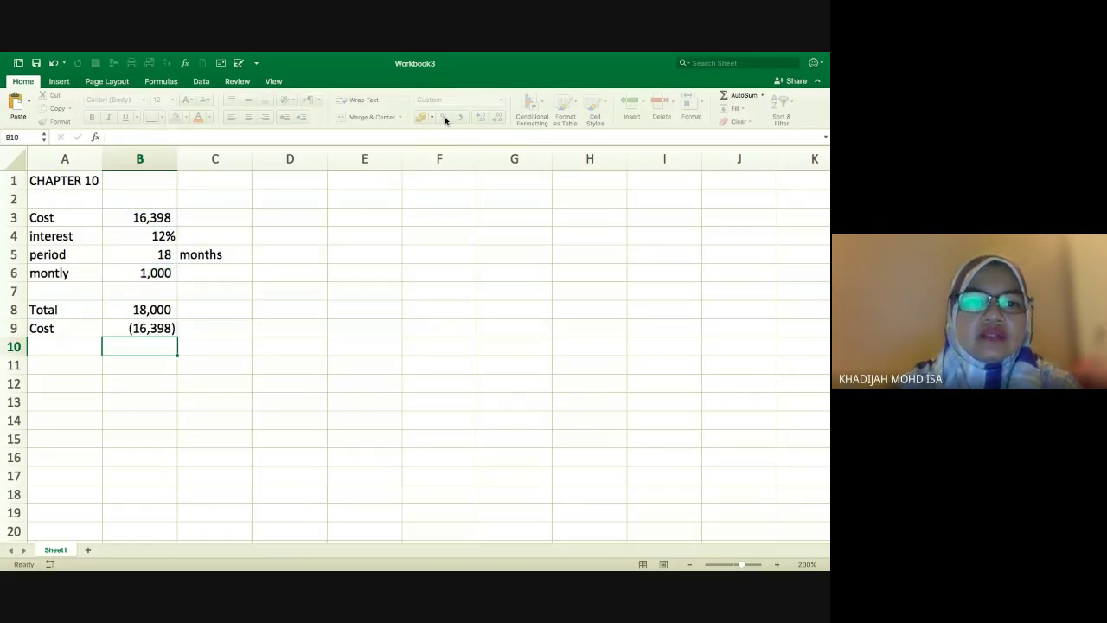
# Sum B8:B9 in B10 and label the row "Interest" in A10.
pyautogui.click(722, 96)
pyautogui.press('Return')
pyautogui.press('Up')
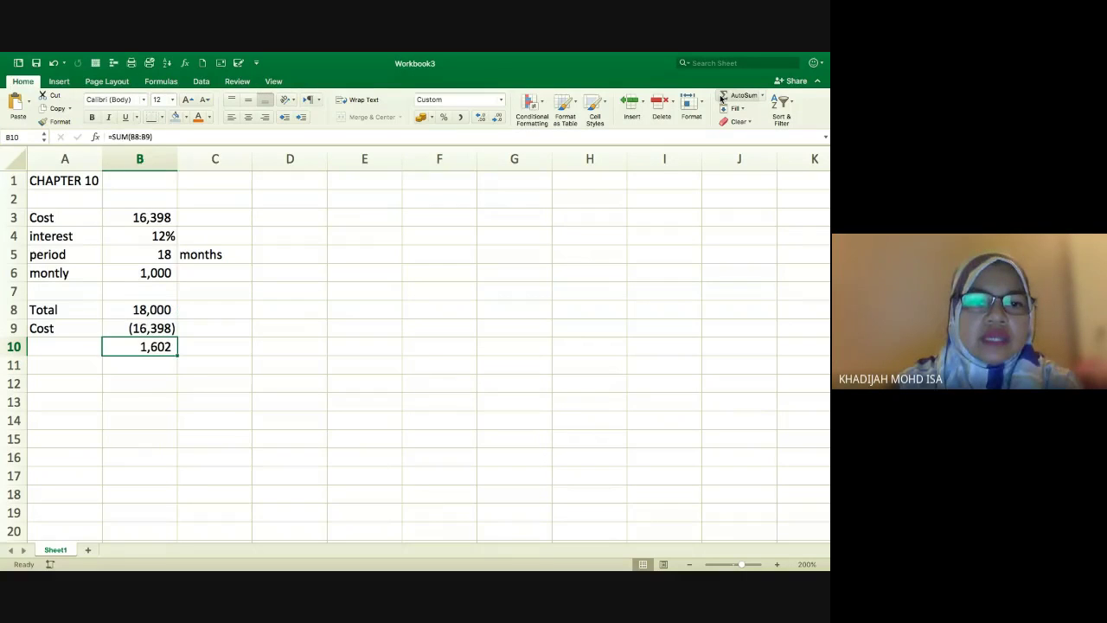
pyautogui.press('Left')
pyautogui.write('Interest')
pyautogui.press('Return')
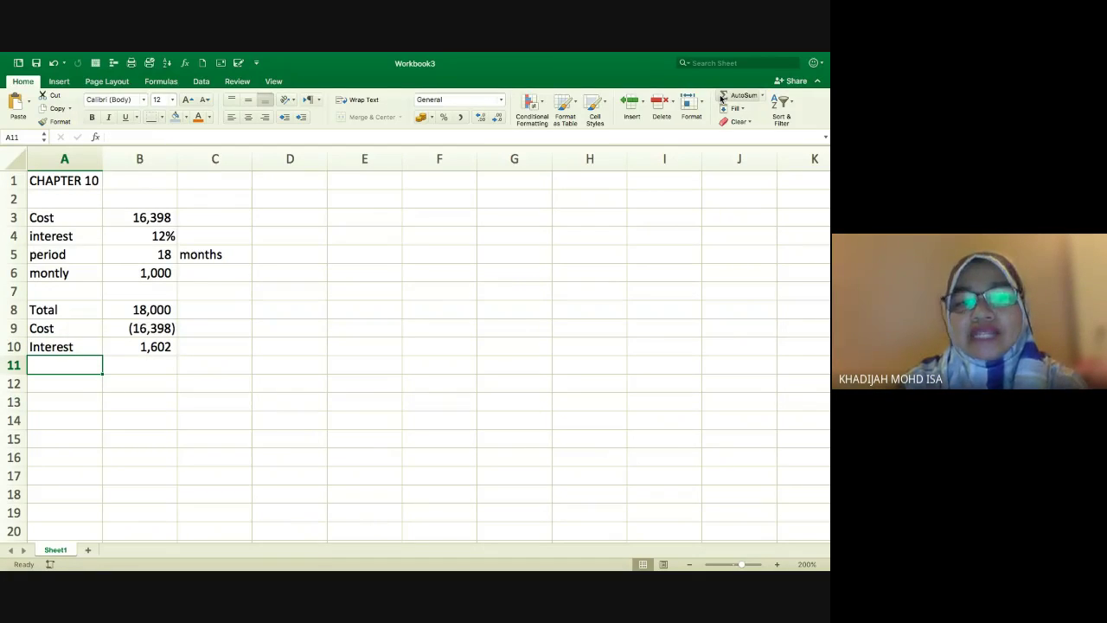
# Enter the label "monthly interest" in A11 and widen column A to fit it.
pyautogui.write('mont')
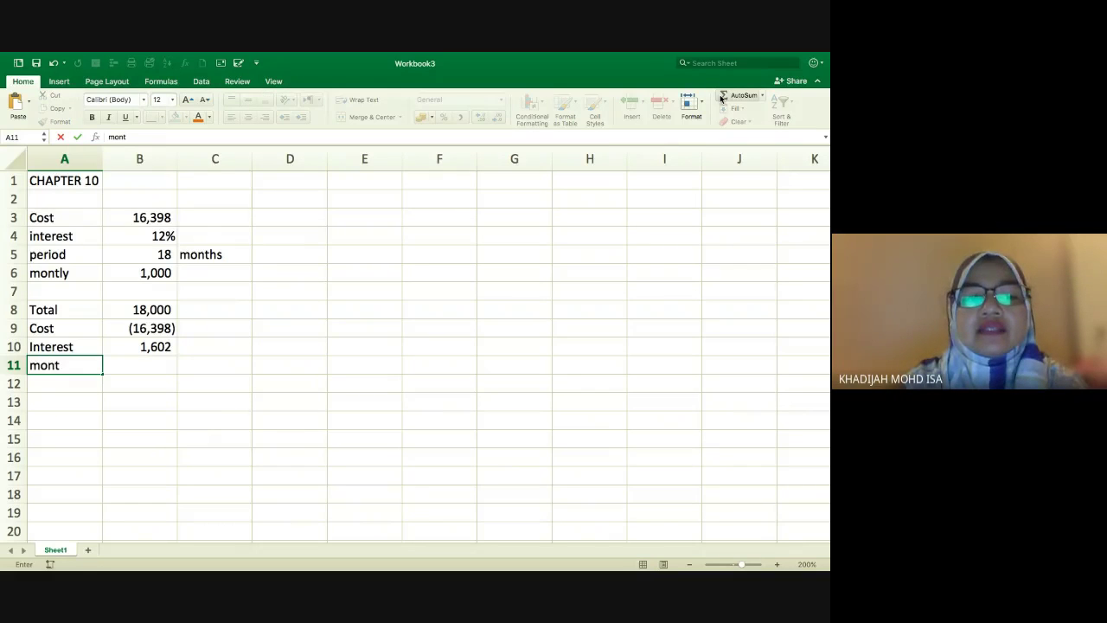
pyautogui.press('BackSpace')
pyautogui.press('BackSpace')
pyautogui.press('BackSpace')
pyautogui.press('BackSpace')
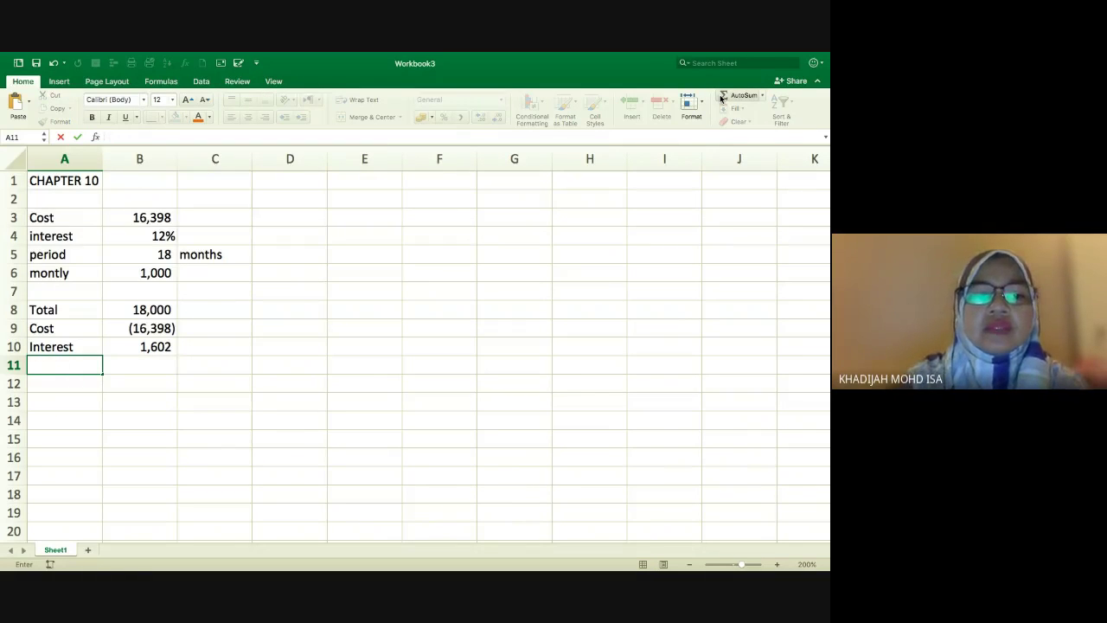
pyautogui.write('monthly')
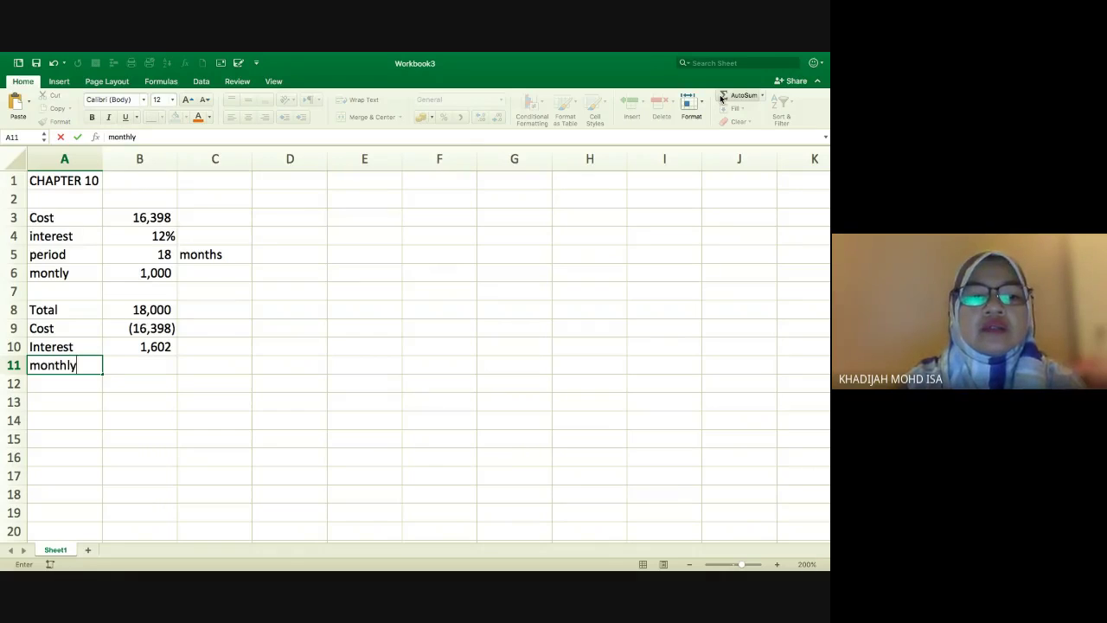
pyautogui.write(' interest')
pyautogui.press('Return')
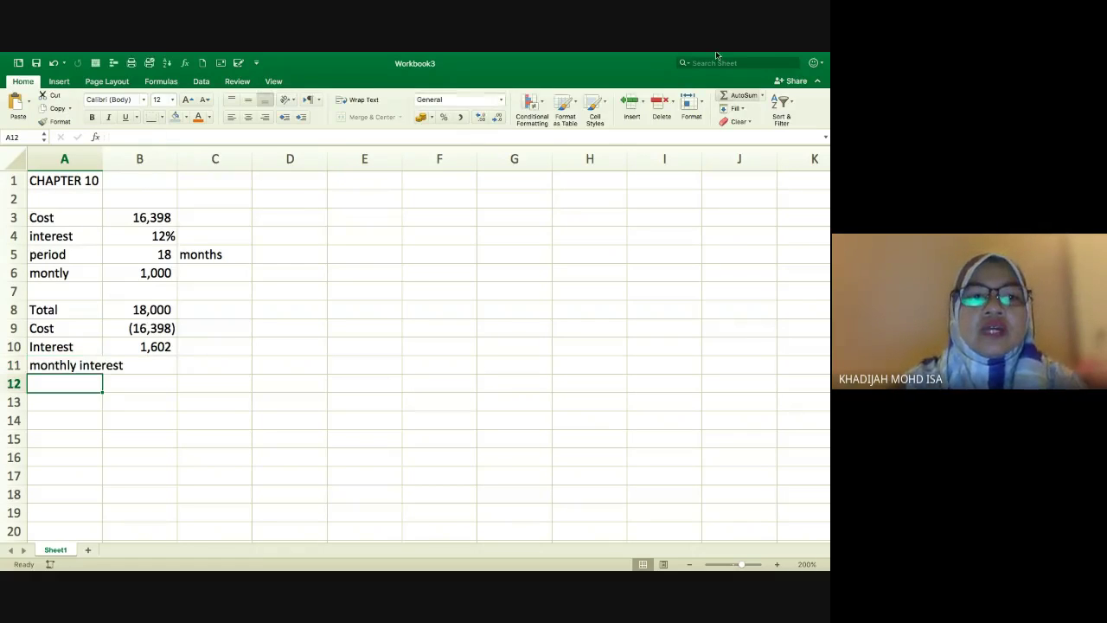
pyautogui.moveTo(103, 157); pyautogui.dragTo(167, 156)
# Calculate the monthly interest in B11 with the formula =B10/B5.
pyautogui.press('Up')
pyautogui.press('Right')
pyautogui.write('=')
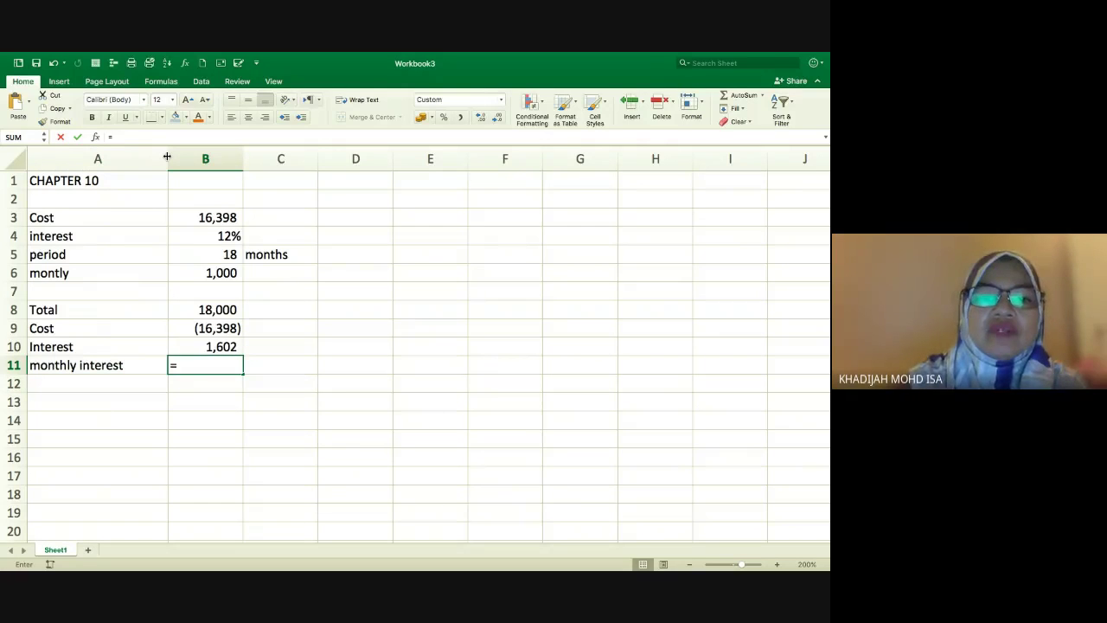
pyautogui.press('Up')
pyautogui.write('/')
pyautogui.press('Up')
pyautogui.press('Up')
pyautogui.press('Up')
pyautogui.press('Up')
pyautogui.press('Up')
pyautogui.press('Up')
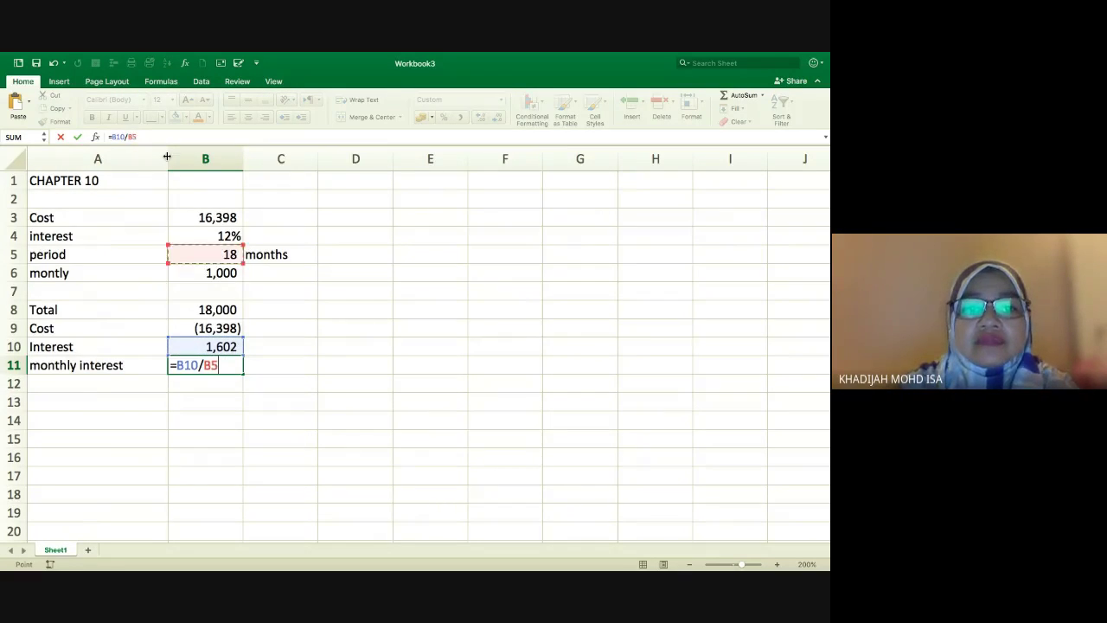
pyautogui.press('Return')
pyautogui.press('Up')
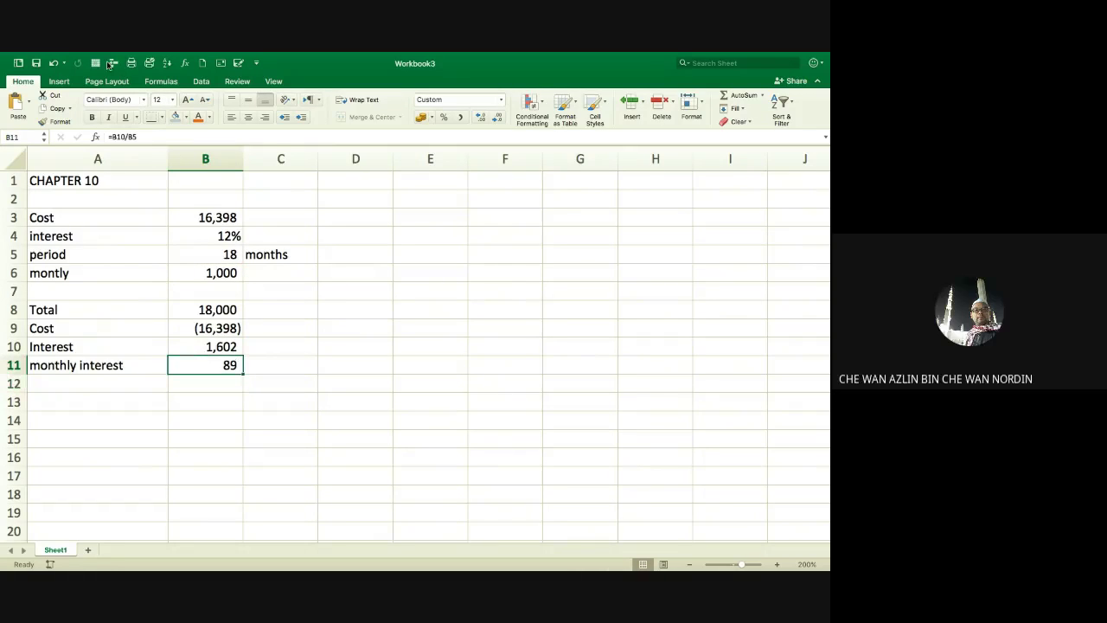
# Format the monthly interest in B11 with two decimal places and re-enter its formula as =B10/B5.
pyautogui.click(481, 120)
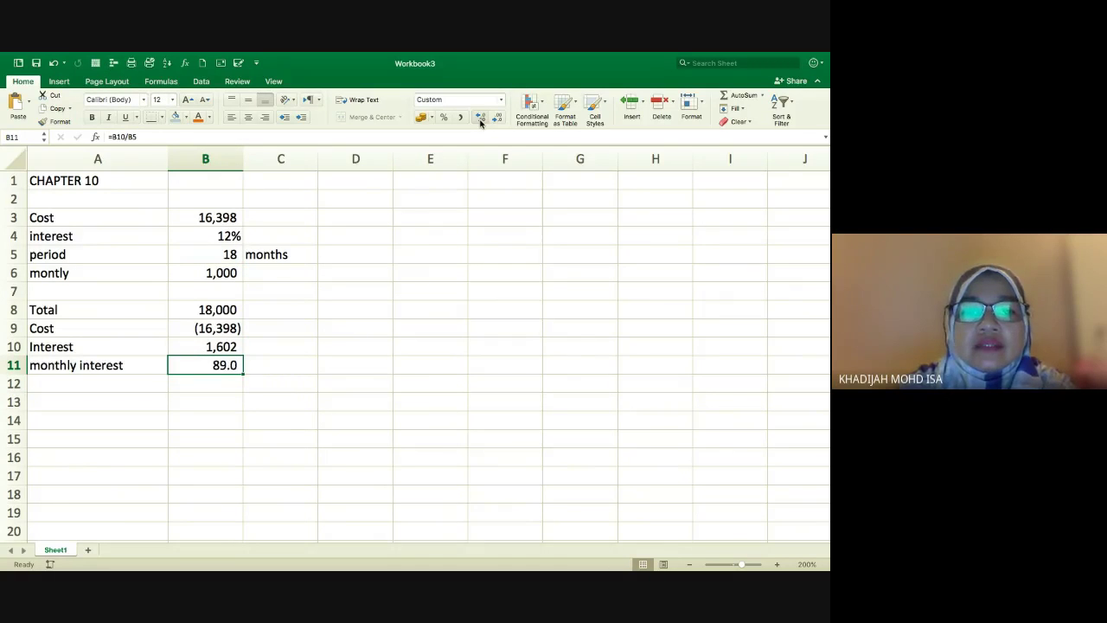
pyautogui.click(481, 120)
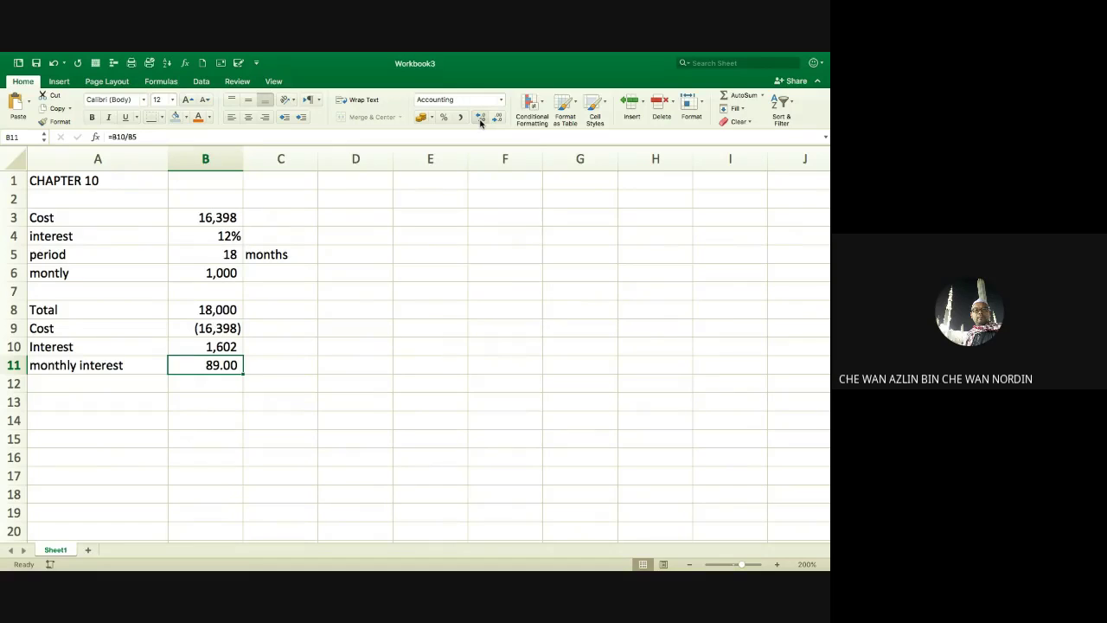
pyautogui.write('=')
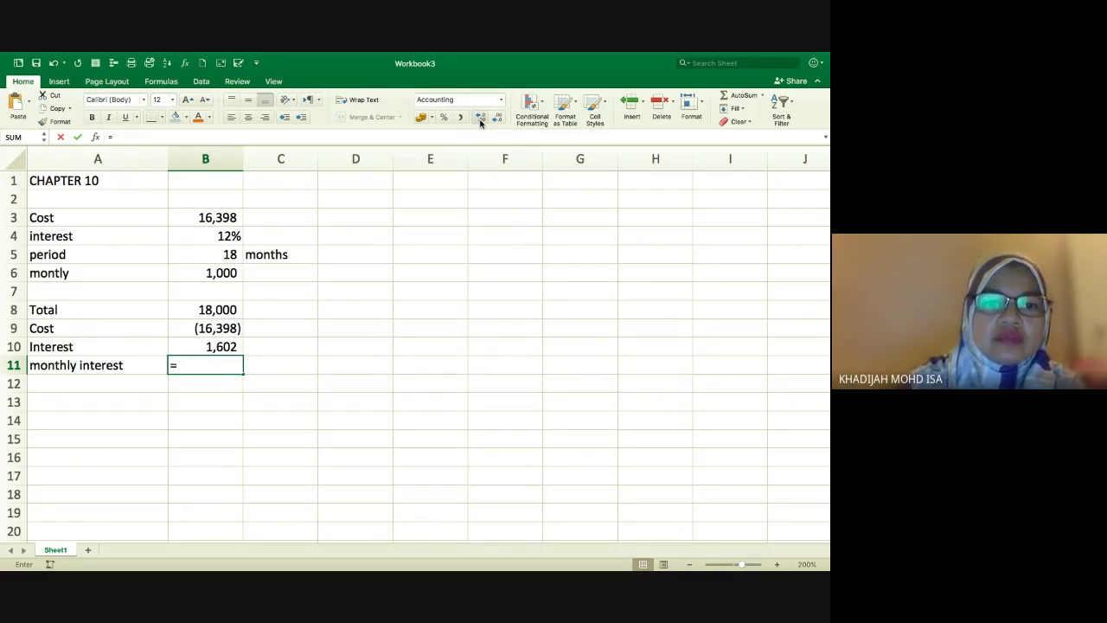
pyautogui.press('Up')
pyautogui.write('/')
pyautogui.press('Up')
pyautogui.press('Up')
pyautogui.press('Up')
pyautogui.press('Up')
pyautogui.press('Up')
pyautogui.press('Up')
pyautogui.press('Return')
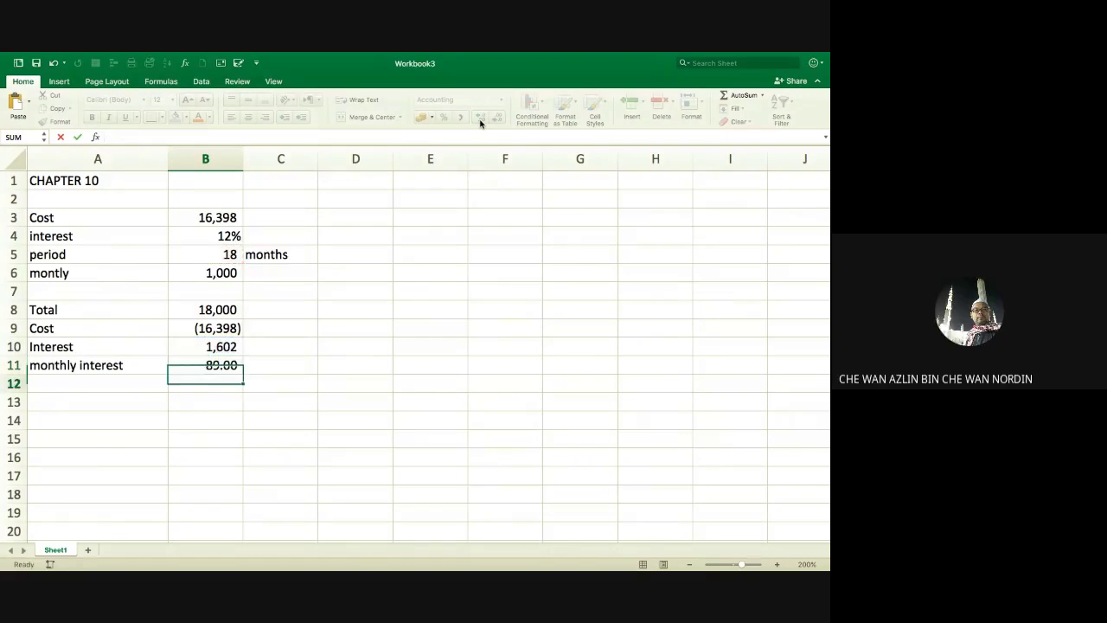
# Enter the label "monthly instalment" in A13, leaving row 12 blank.
pyautogui.press('Down')
pyautogui.press('Down')
pyautogui.press('Up')
pyautogui.press('Left')
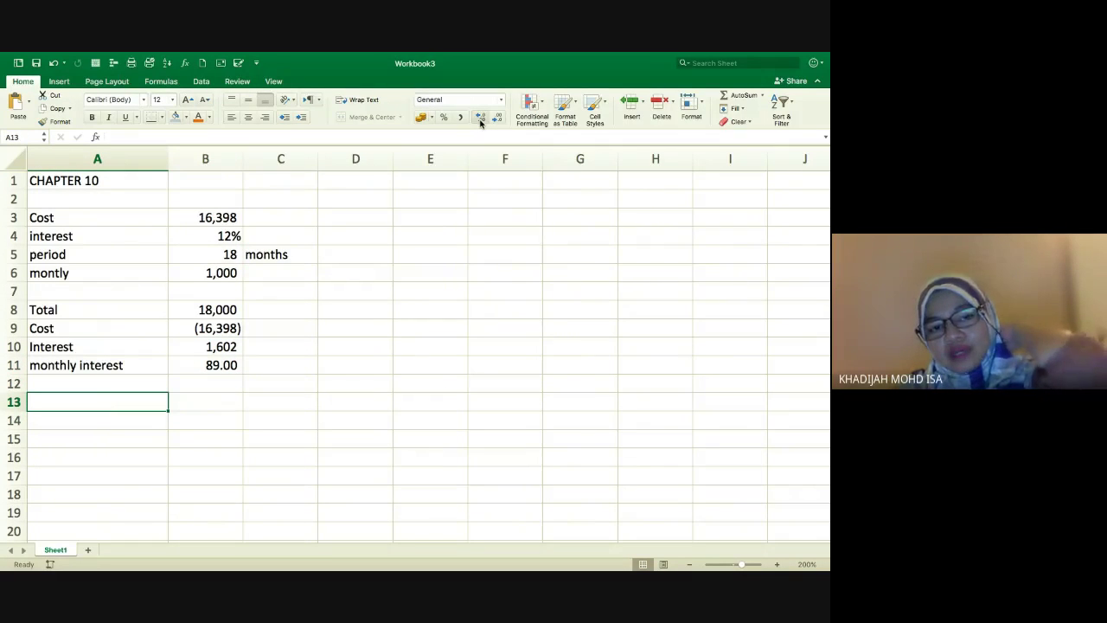
pyautogui.write('mohd')
pyautogui.press('BackSpace')
pyautogui.press('BackSpace')
pyautogui.write('nthy')
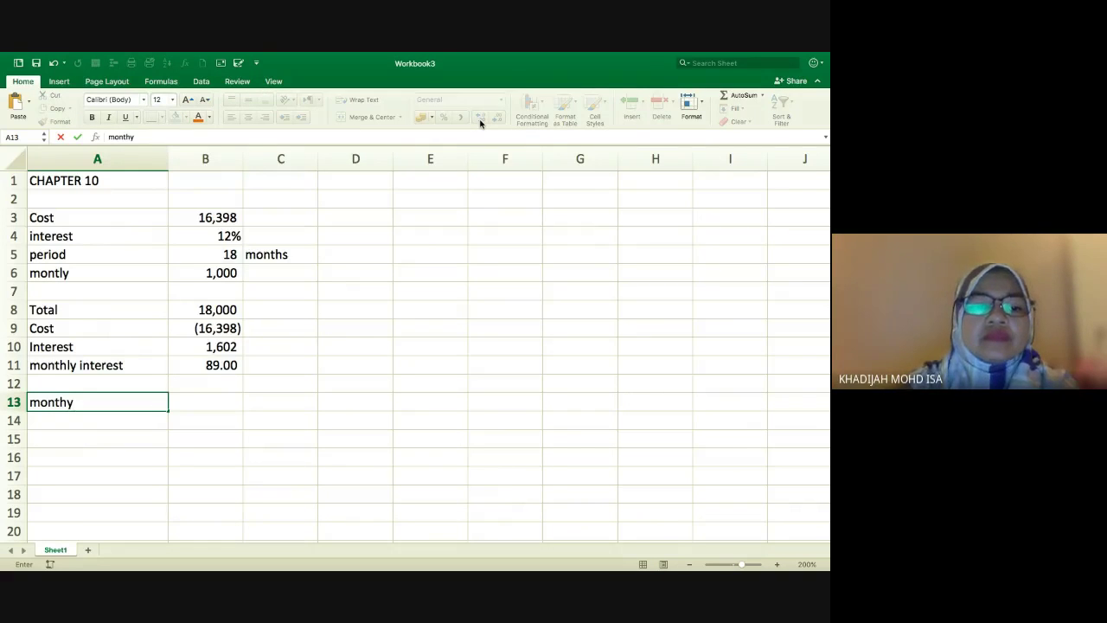
pyautogui.press('BackSpace')
pyautogui.write('ly')
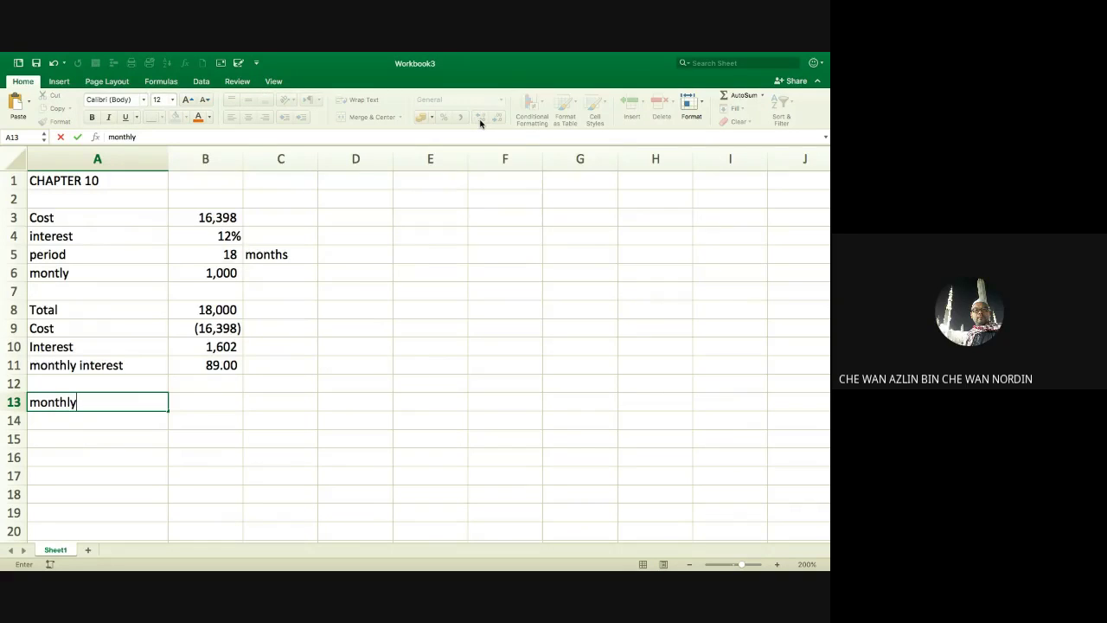
pyautogui.write(' in')
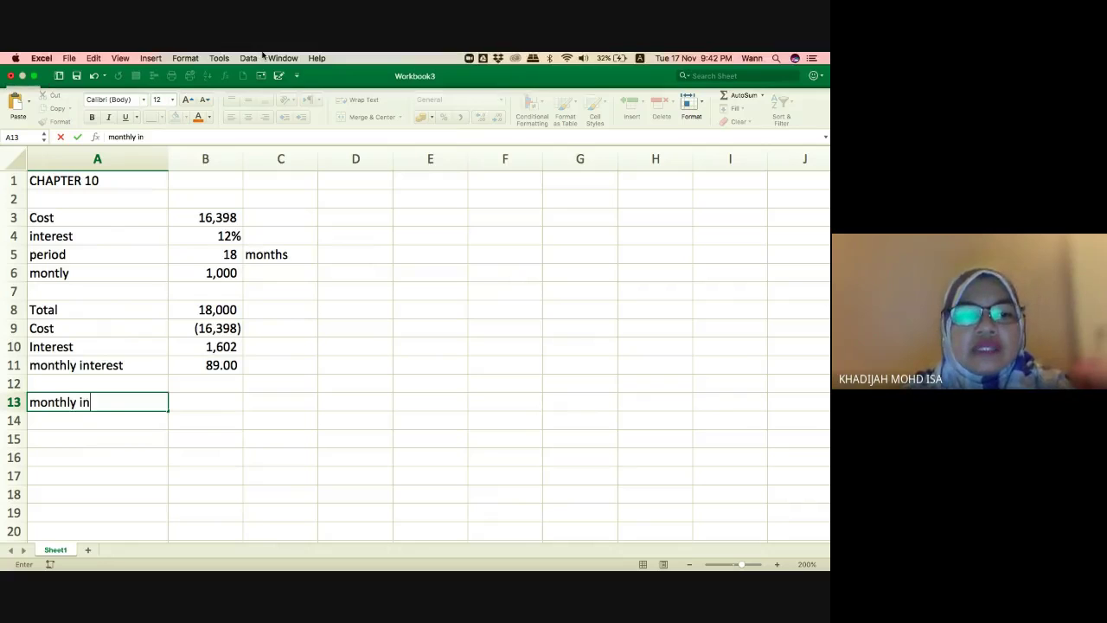
pyautogui.write('stalment')
# Reference the monthly payment in B13 with the formula =B6.
pyautogui.press('Tab')
pyautogui.write('=')
pyautogui.press('Up')
pyautogui.press('Up')
pyautogui.press('Up')
pyautogui.press('Up')
pyautogui.press('Up')
pyautogui.press('Up')
pyautogui.press('Up')
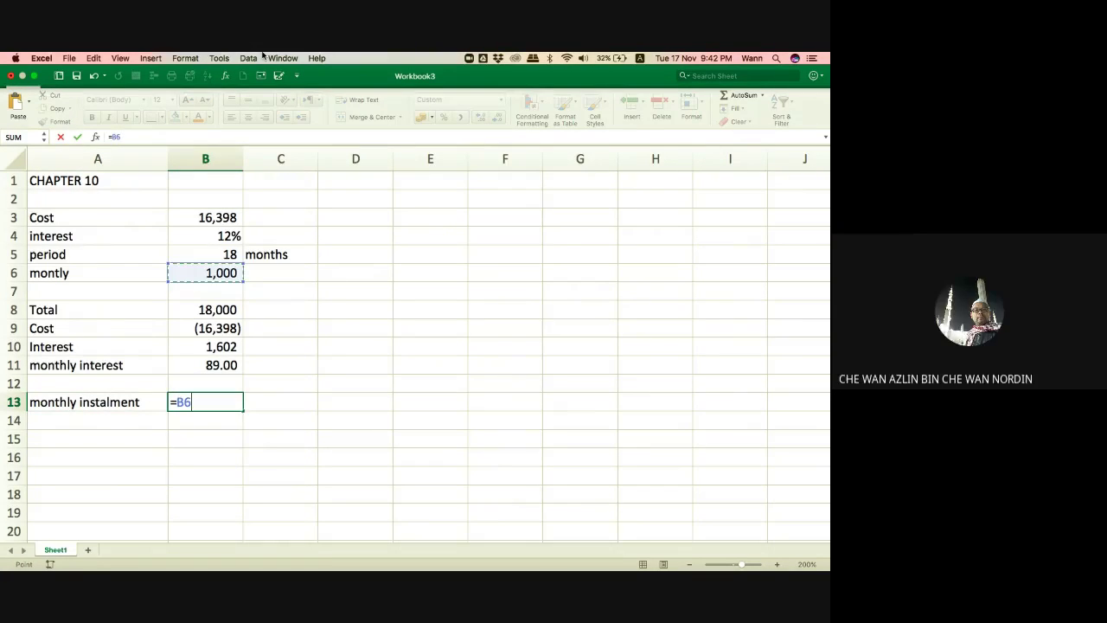
pyautogui.press('Return')
# Enter the label "interest p/month" in A14.
pyautogui.press('Left')
pyautogui.write('int')
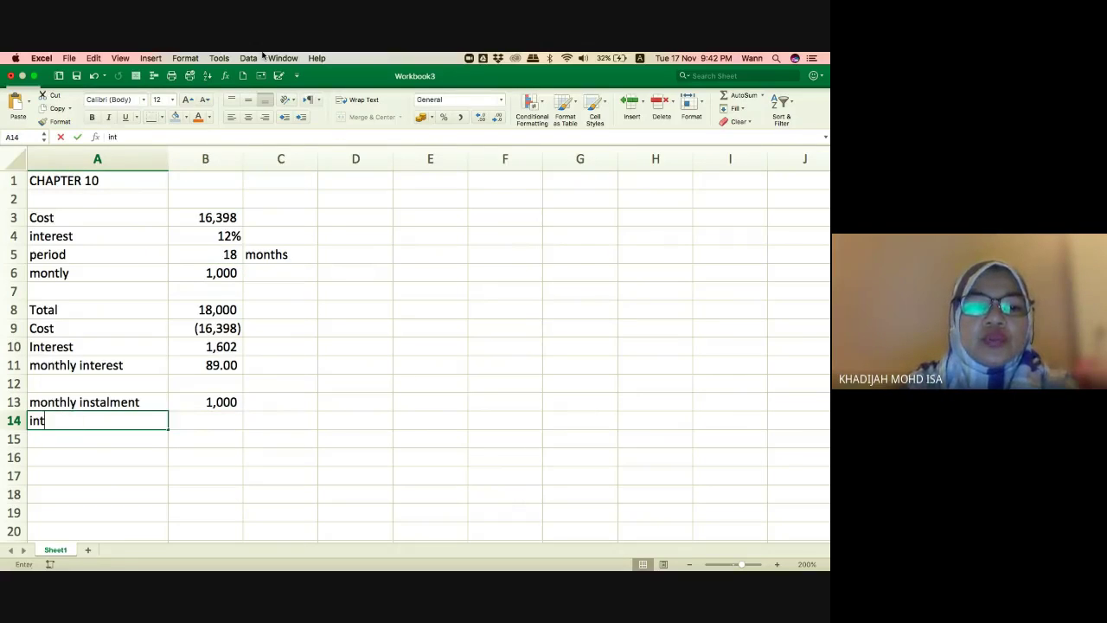
pyautogui.write('erest p')
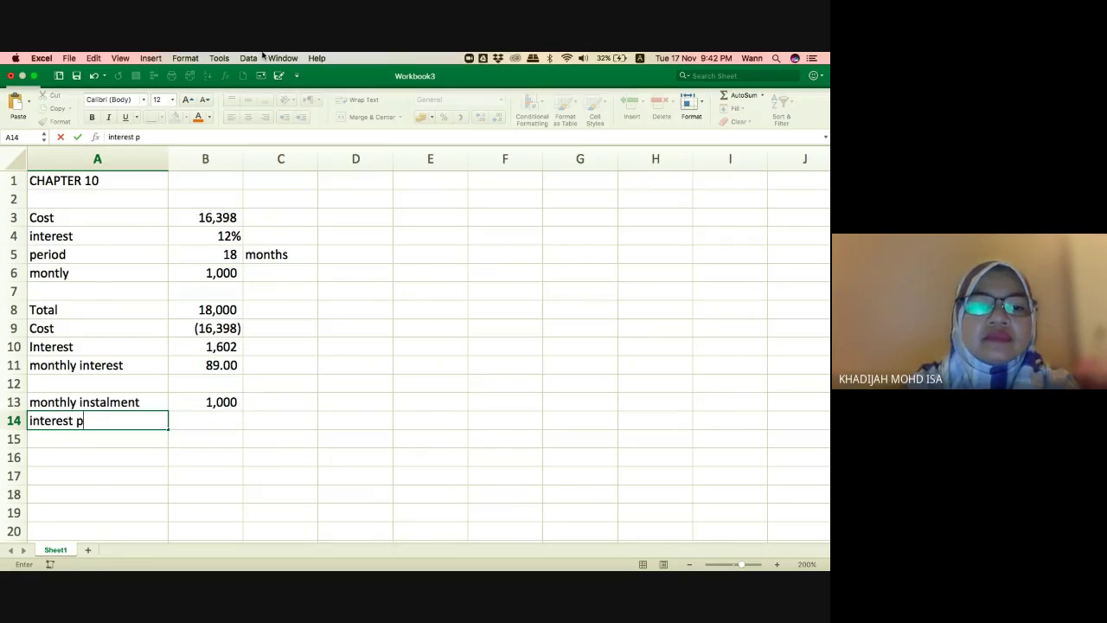
pyautogui.write('/mobth')
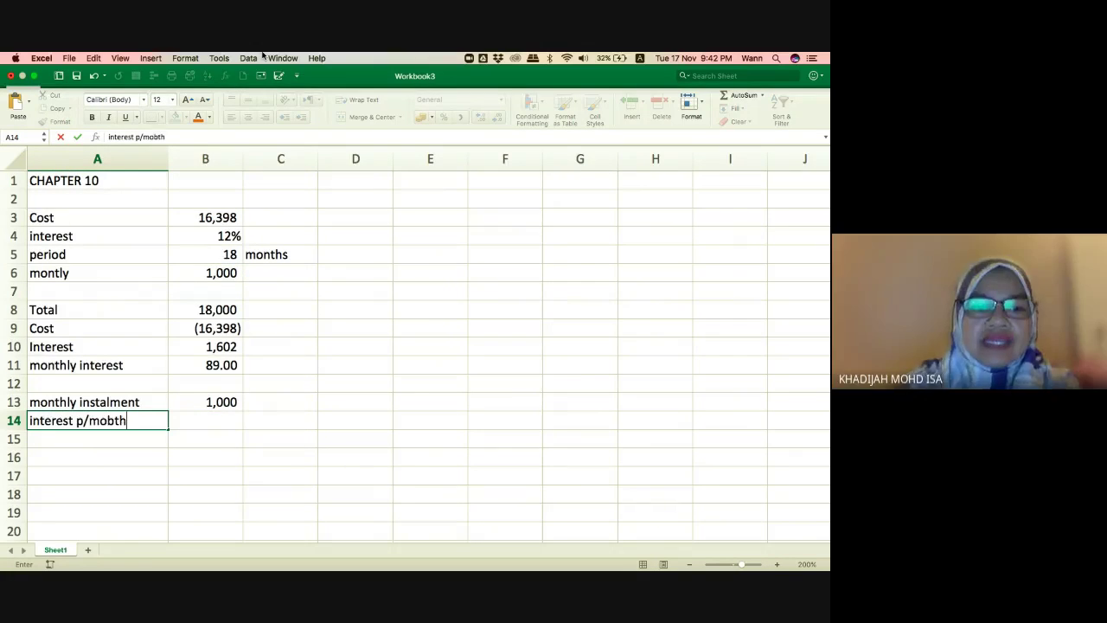
pyautogui.press('BackSpace')
pyautogui.press('BackSpace')
pyautogui.press('BackSpace')
pyautogui.write('nth')
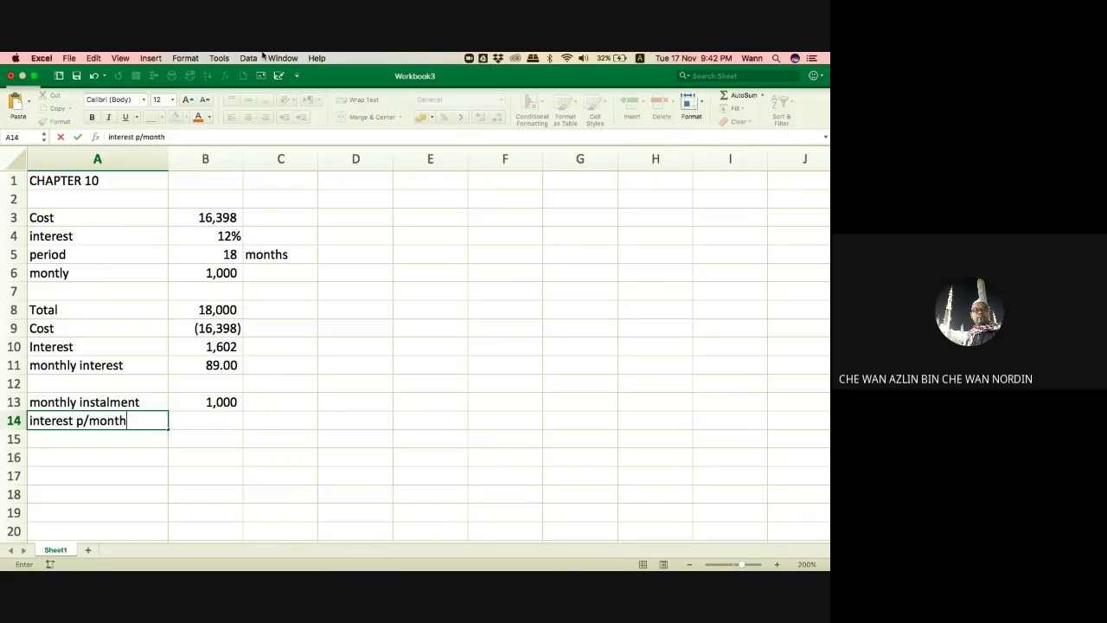
# Reference the monthly interest in B14 with the formula =B11.
pyautogui.press('Tab')
pyautogui.write('=')
pyautogui.press('Up')
pyautogui.press('Up')
pyautogui.press('Up')
pyautogui.press('Return')
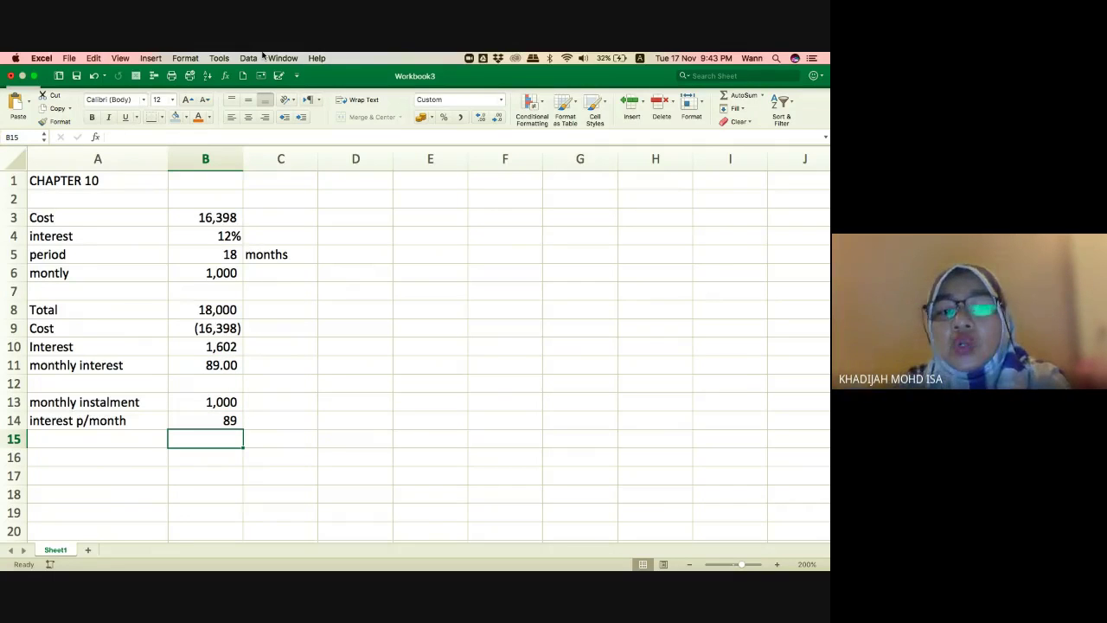
pyautogui.press('Up')
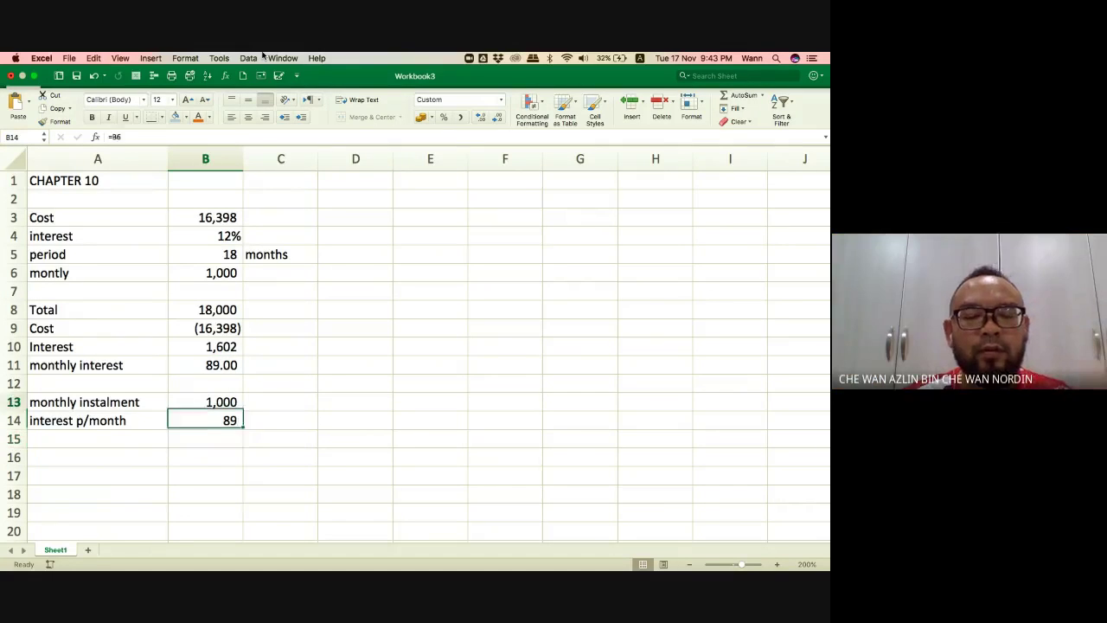
pyautogui.press('Up')
pyautogui.press('Up')
pyautogui.press('Down')
pyautogui.press('Down')
pyautogui.press('Up')
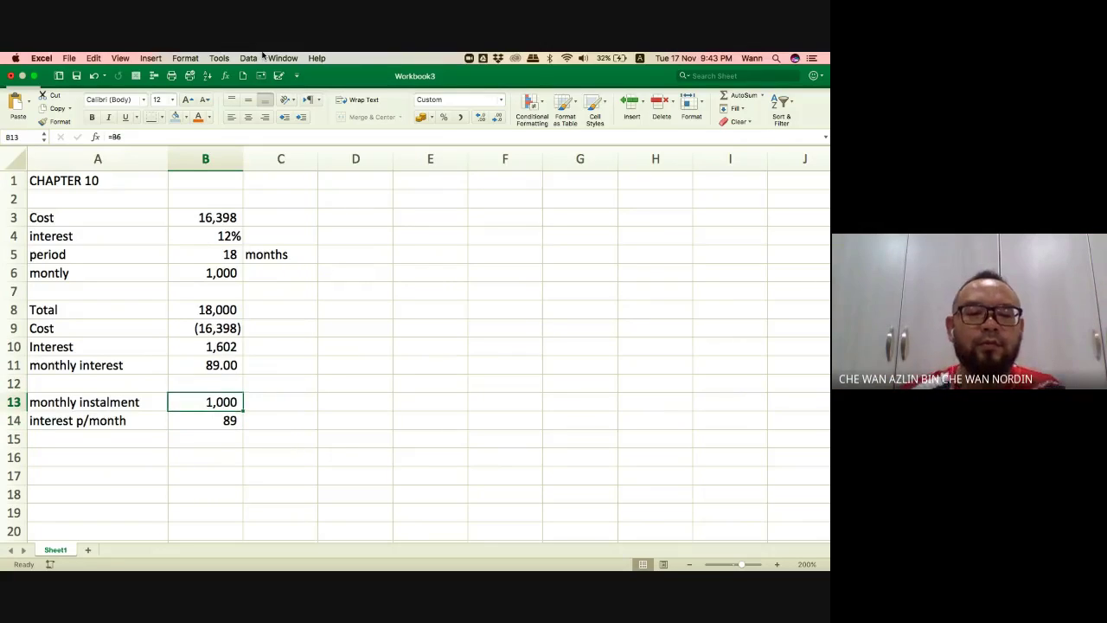
# Enter the label "principal" in A15.
pyautogui.press('Down')
pyautogui.press('Down')
pyautogui.press('Left')
pyautogui.write('principa')
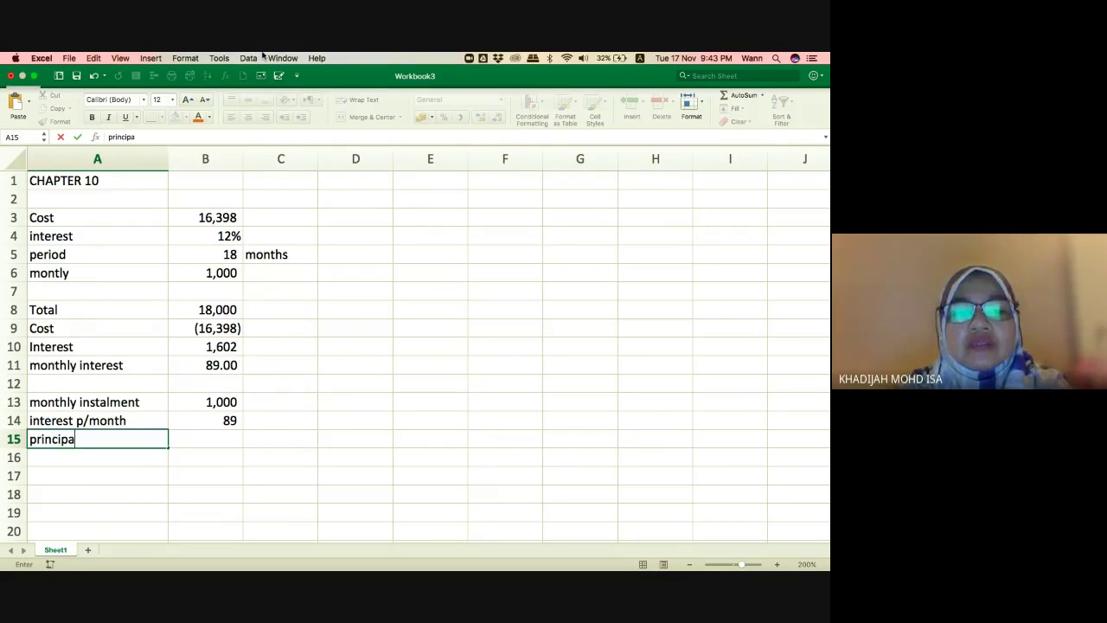
pyautogui.write('l')
pyautogui.press('Right')
pyautogui.press('Right')
pyautogui.press('Left')
# Calculate the principal portion of the instalment in B15 with the formula =B13-B14.
pyautogui.write('=')
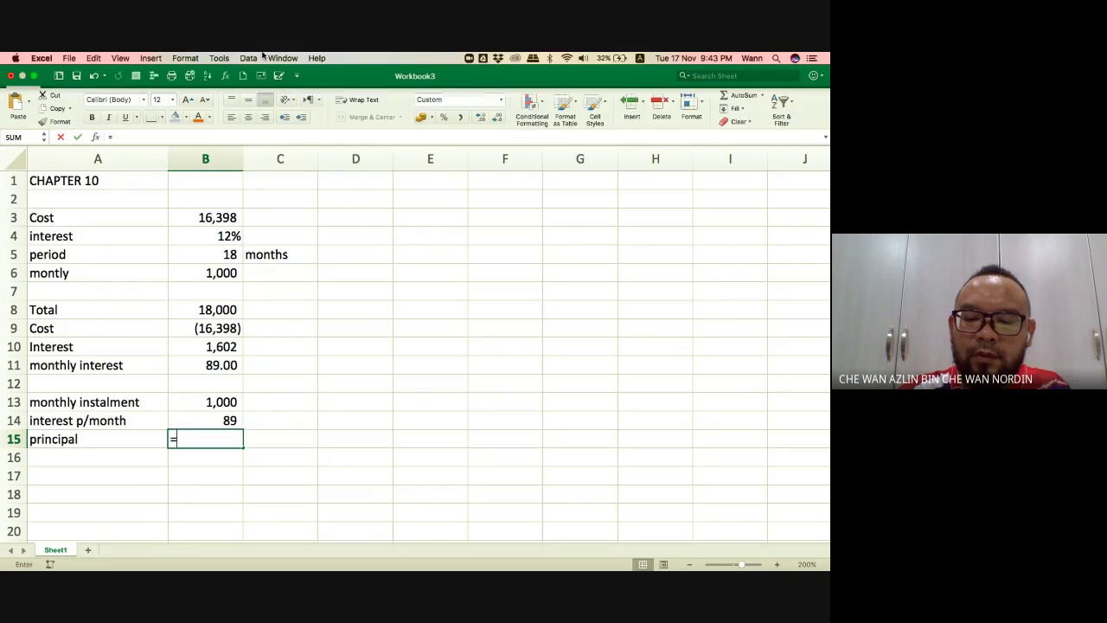
pyautogui.press('Up')
pyautogui.press('Up')
pyautogui.write('-')
pyautogui.press('Up')
pyautogui.press('Return')
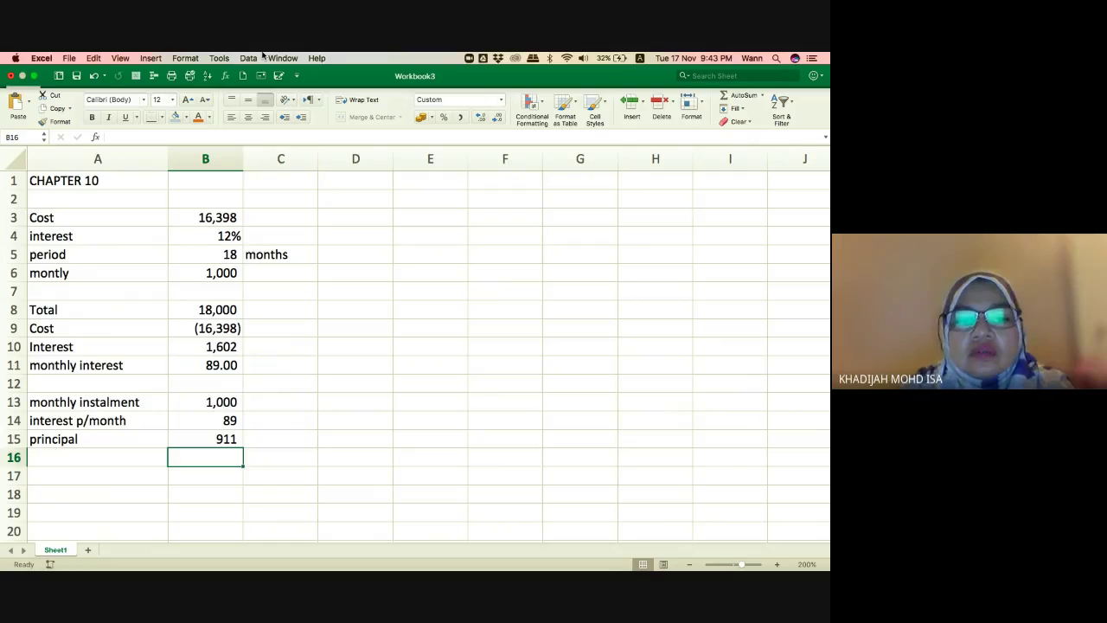
pyautogui.press('Up')
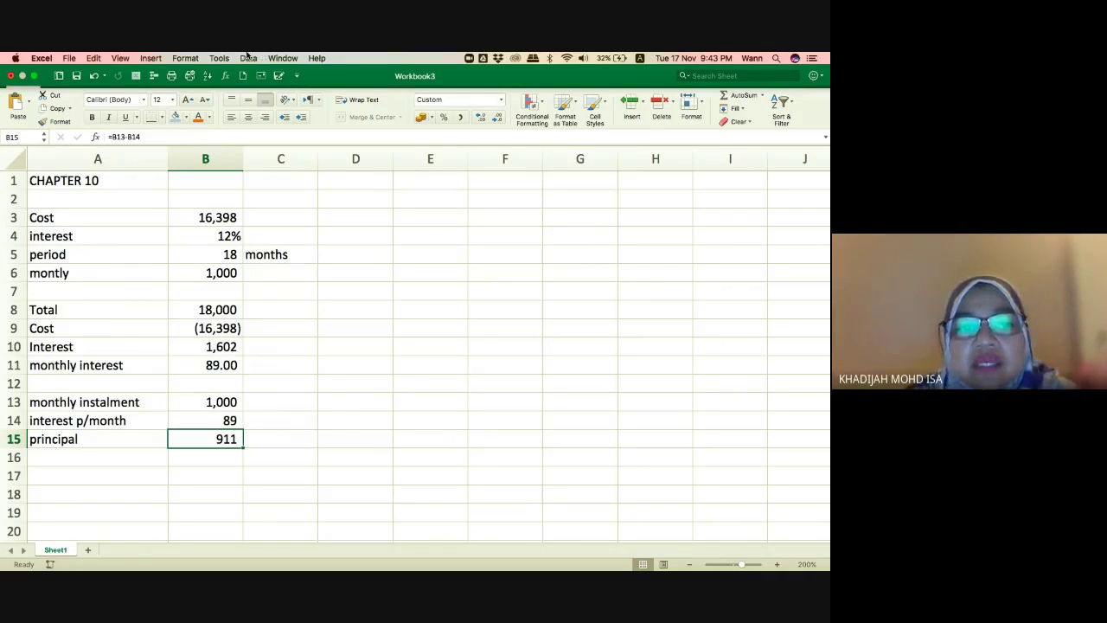
# Review the loan figures and formulas in B3 through B11.
pyautogui.click(219, 217)
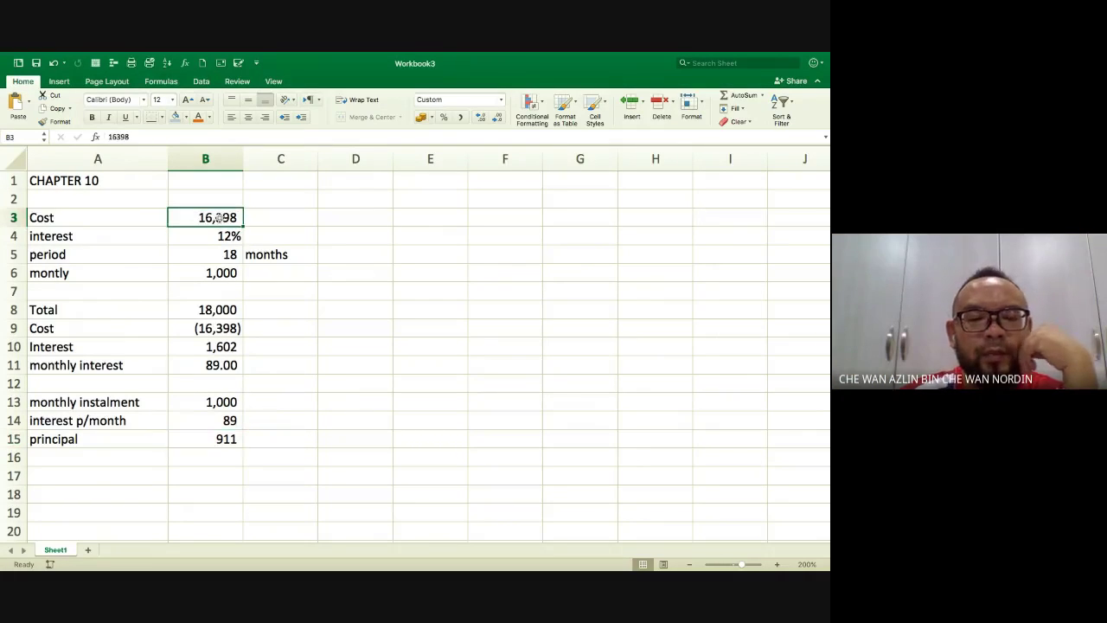
pyautogui.press('Down')
pyautogui.press('Down')
pyautogui.press('Down')
pyautogui.press('Down')
pyautogui.press('Down')
pyautogui.press('Down')
pyautogui.press('Down')
pyautogui.press('Down')
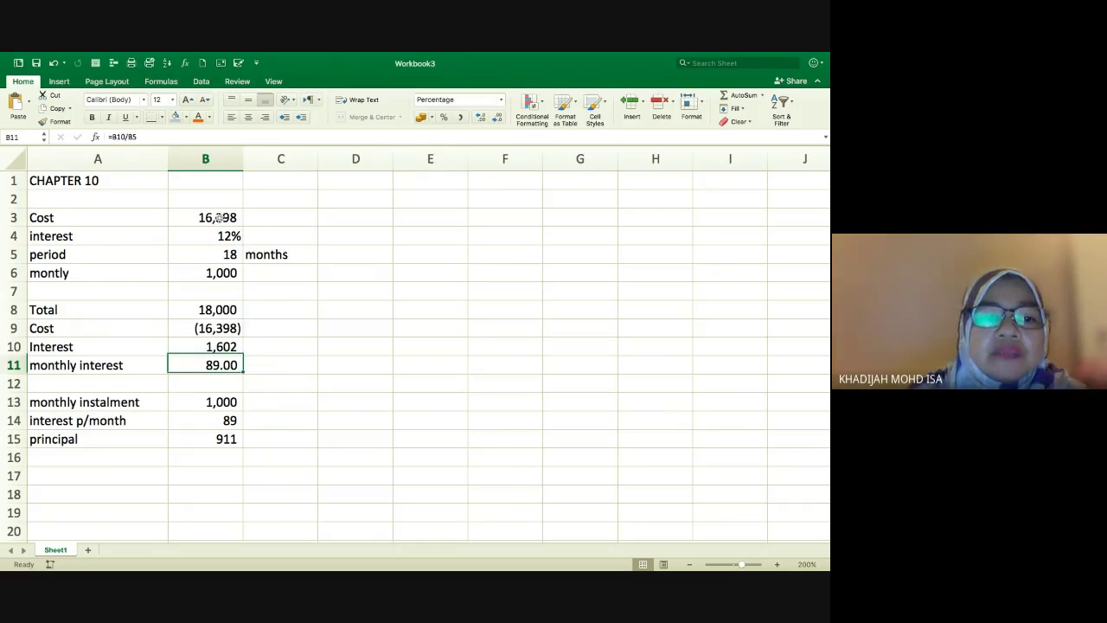
pyautogui.press('Up')
pyautogui.press('Right')
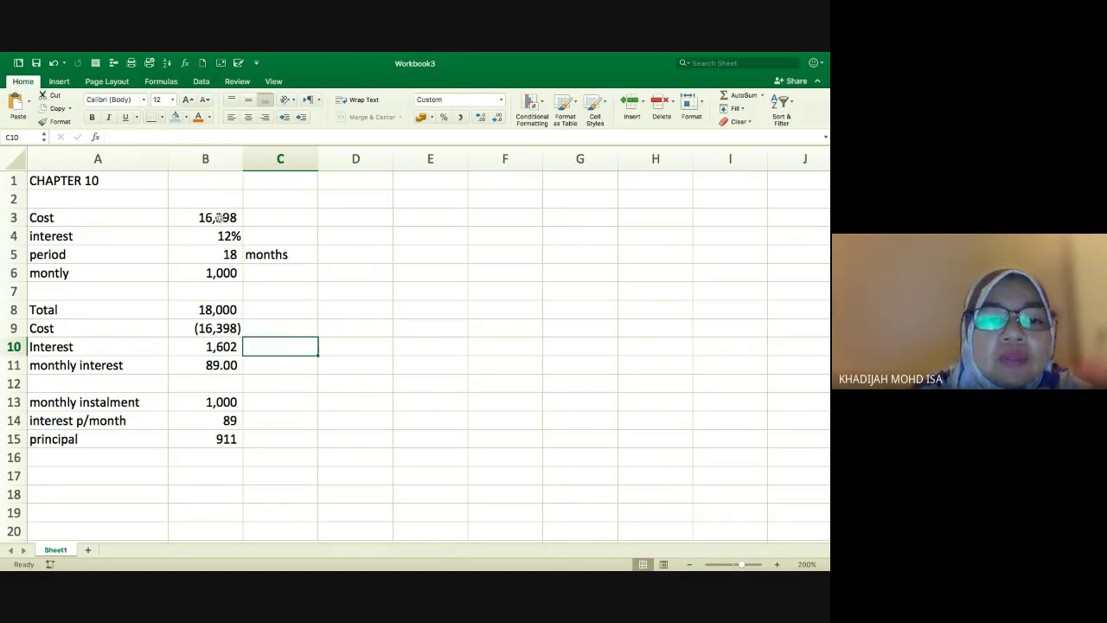
# Add a bottom border to the negative cost in B9, above the interest total.
pyautogui.press('Left')
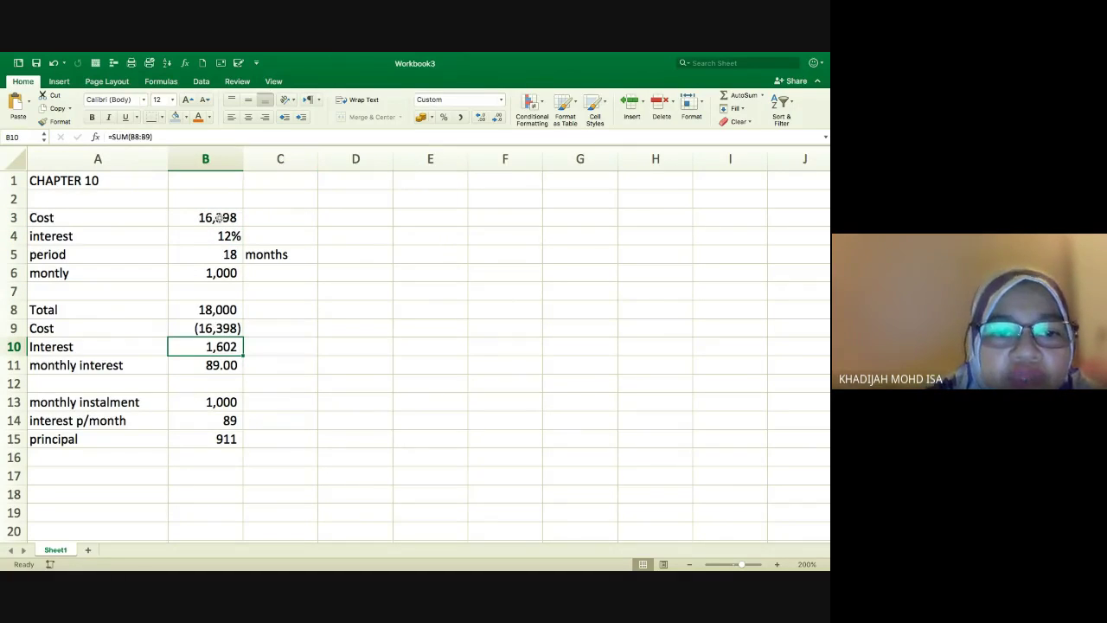
pyautogui.press('Right')
pyautogui.press('Left')
pyautogui.press('Up')
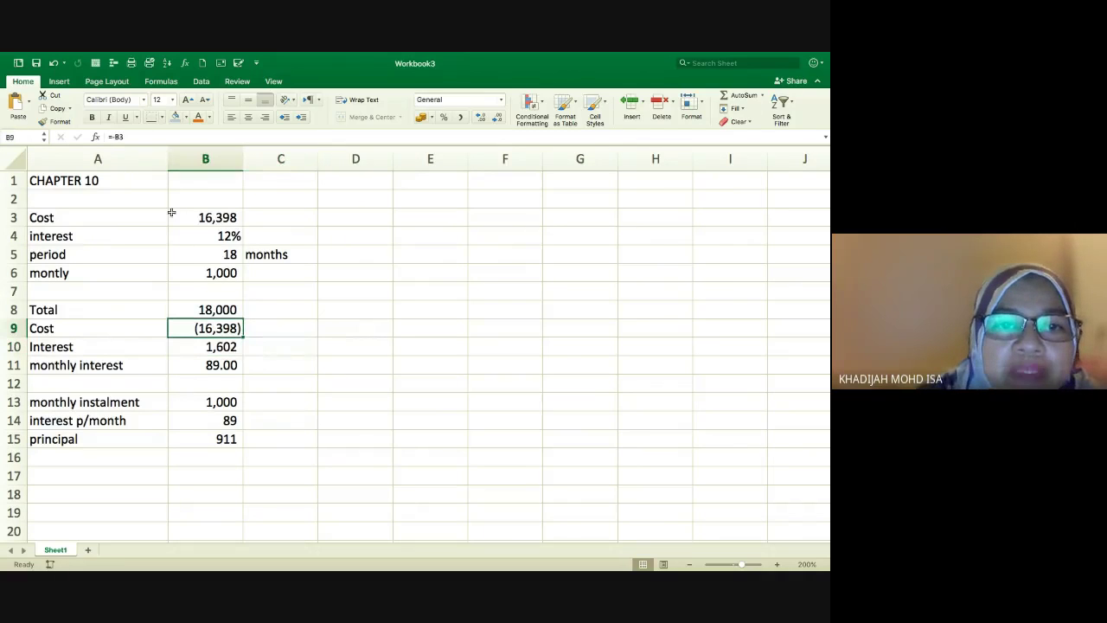
pyautogui.press('Up')
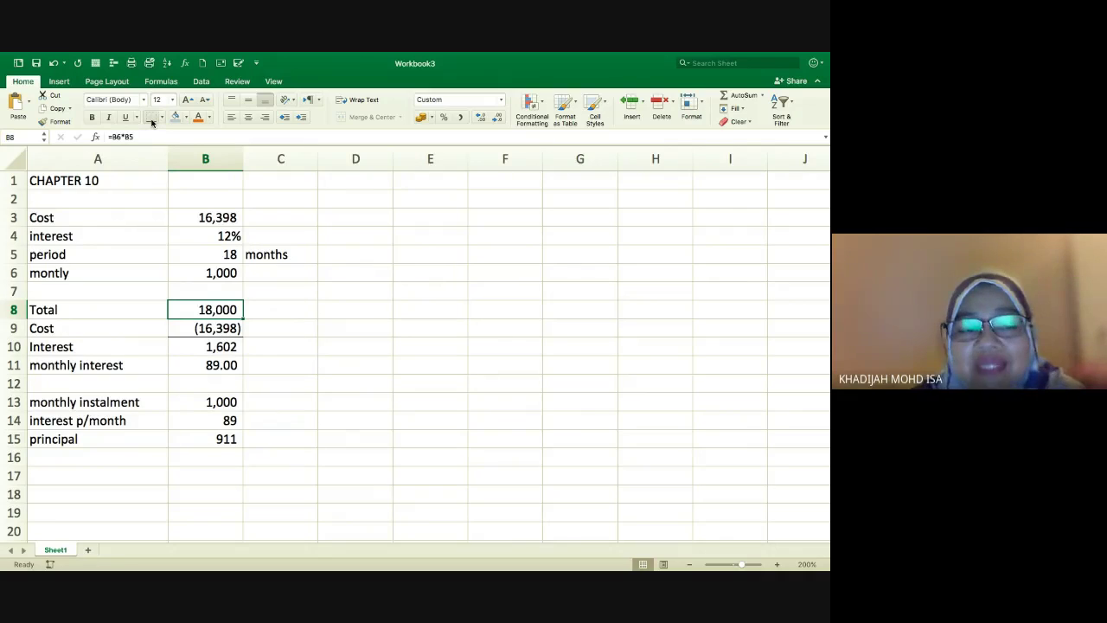
# Correct the spelling of the label in A6 to "monthly".
pyautogui.press('Left')
pyautogui.press('Up')
pyautogui.press('Up')
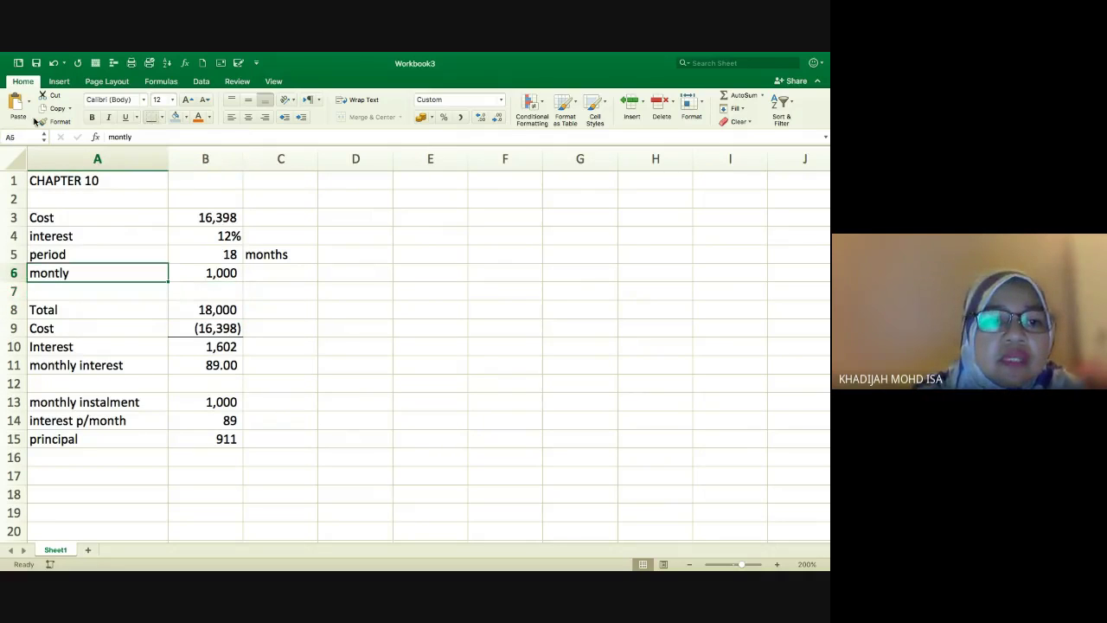
pyautogui.click(123, 137)
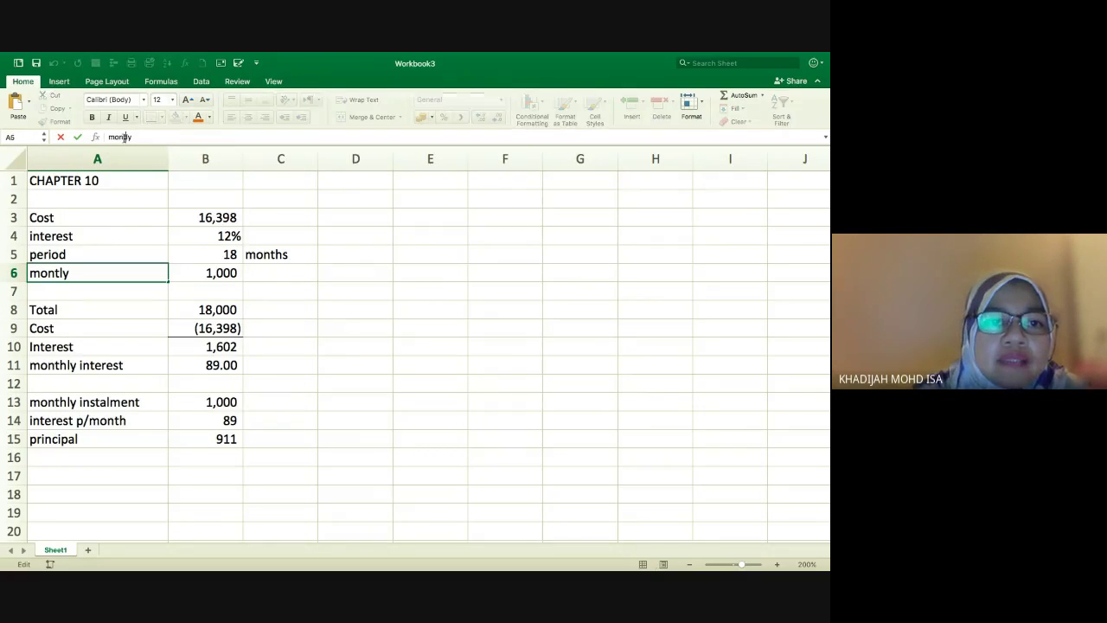
pyautogui.write('h')
pyautogui.press('Return')
# Calculate the cost plus 12% interest in C9 with the formula =B3*1.12.
pyautogui.press('Down')
pyautogui.press('Down')
pyautogui.press('Down')
pyautogui.press('Up')
pyautogui.press('Right')
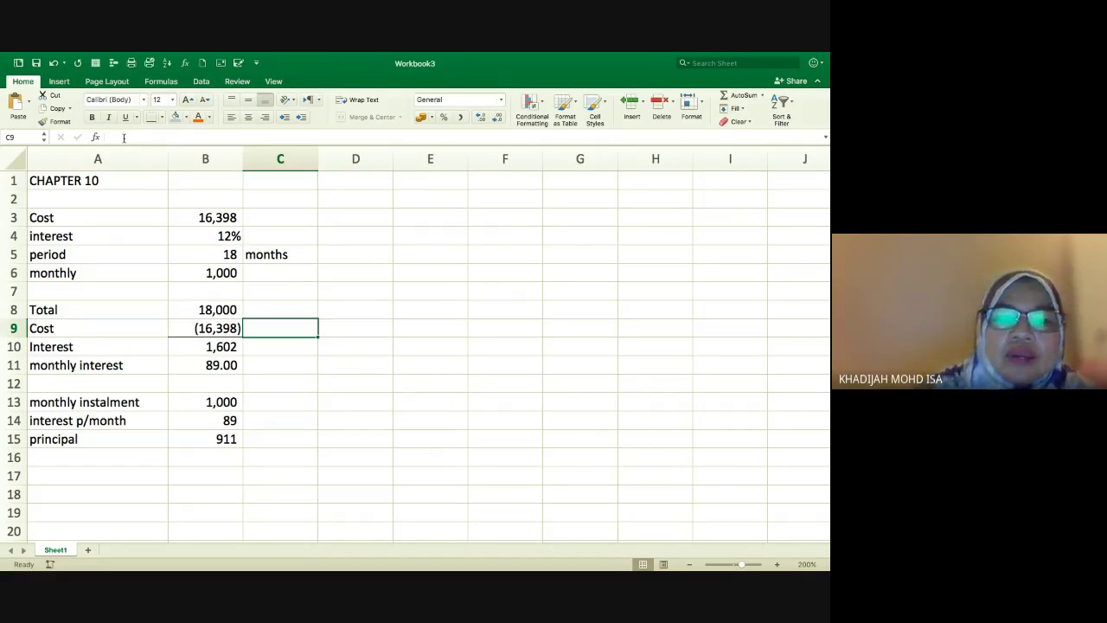
pyautogui.write('=')
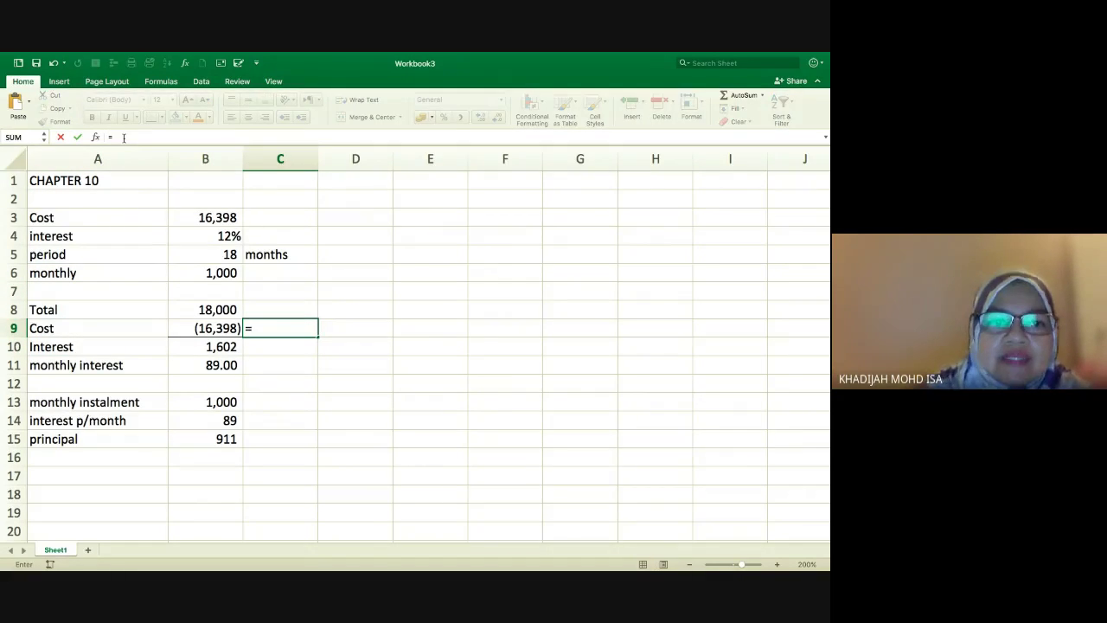
pyautogui.click(207, 217)
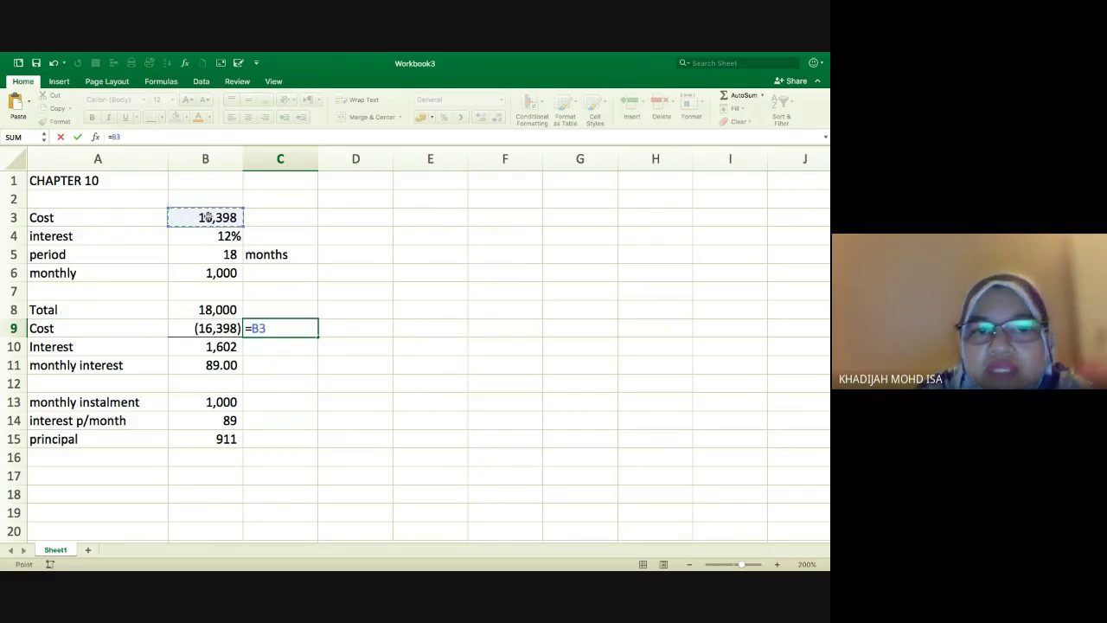
pyautogui.write('*1.12')
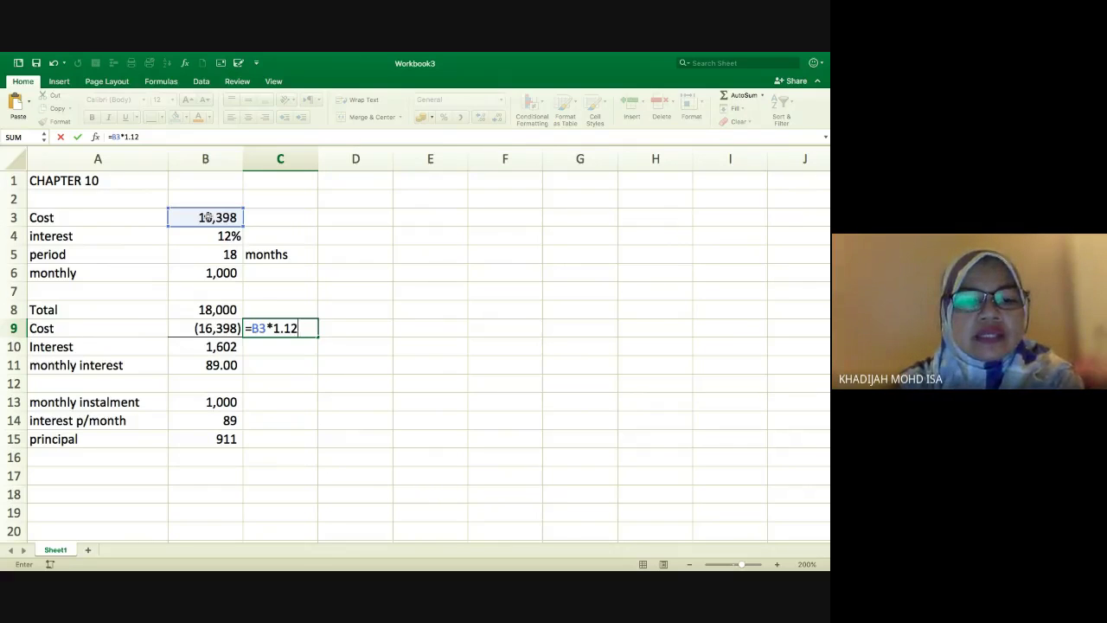
pyautogui.press('Return')
pyautogui.press('Up')
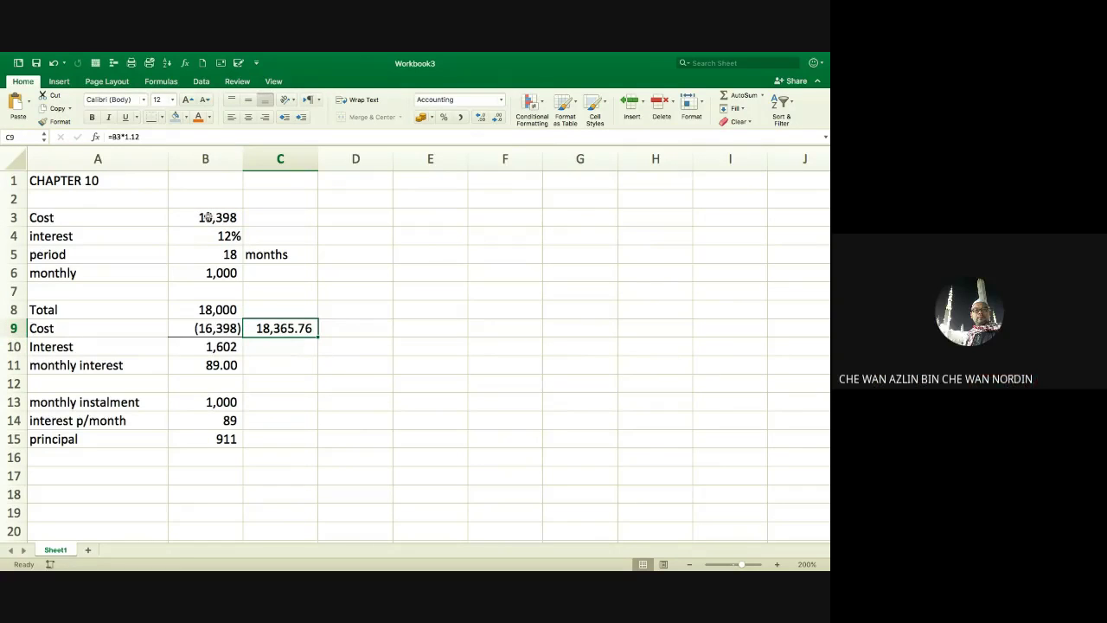
# Calculate 12% interest on the B3 cost in C10 with the formula =B3*0.12.
pyautogui.press('super+c')
pyautogui.press('Down')
pyautogui.write('=')
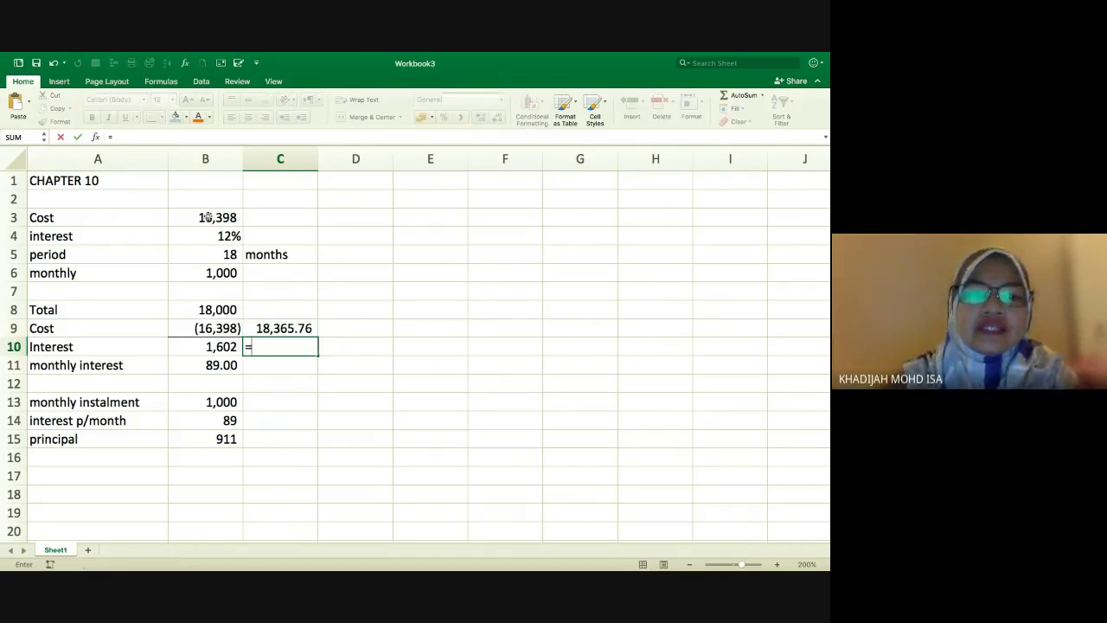
pyautogui.click(209, 217)
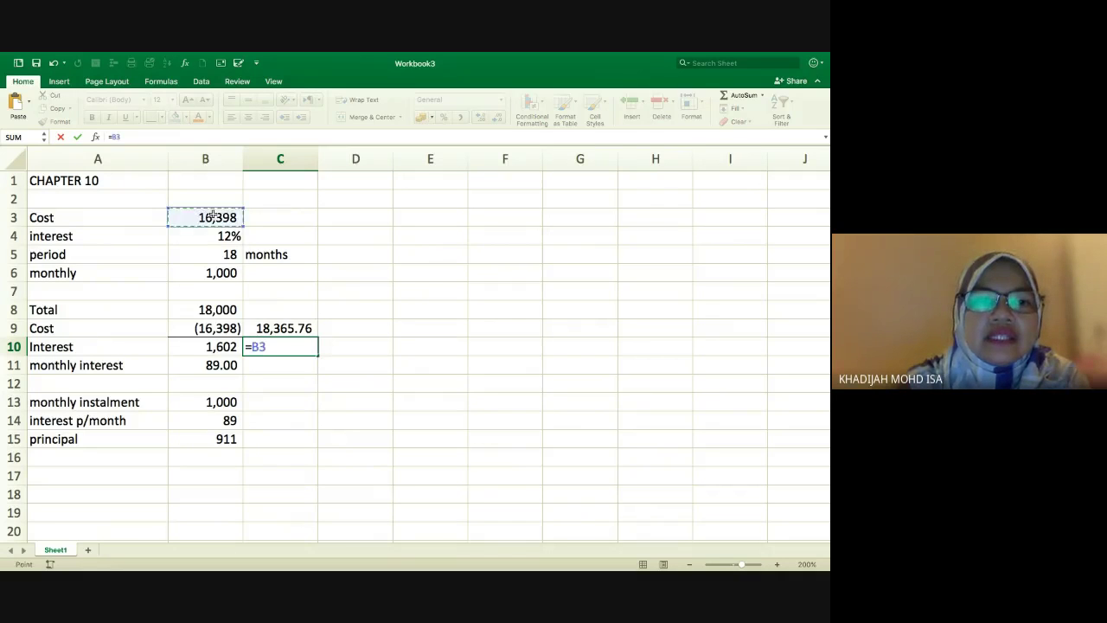
pyautogui.write('*12%')
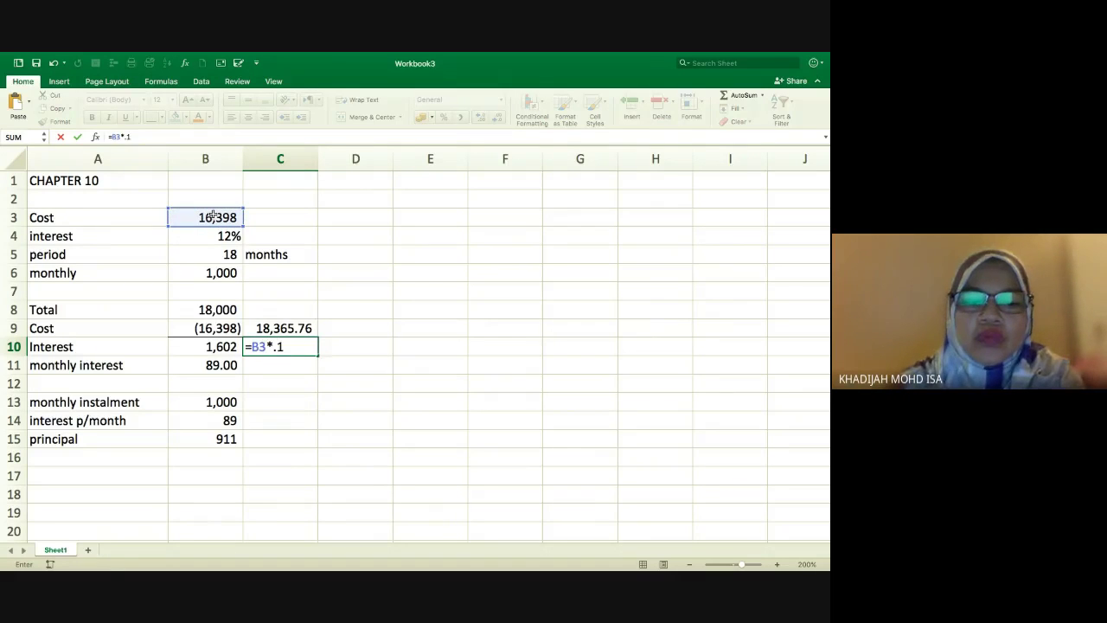
pyautogui.press('Return')
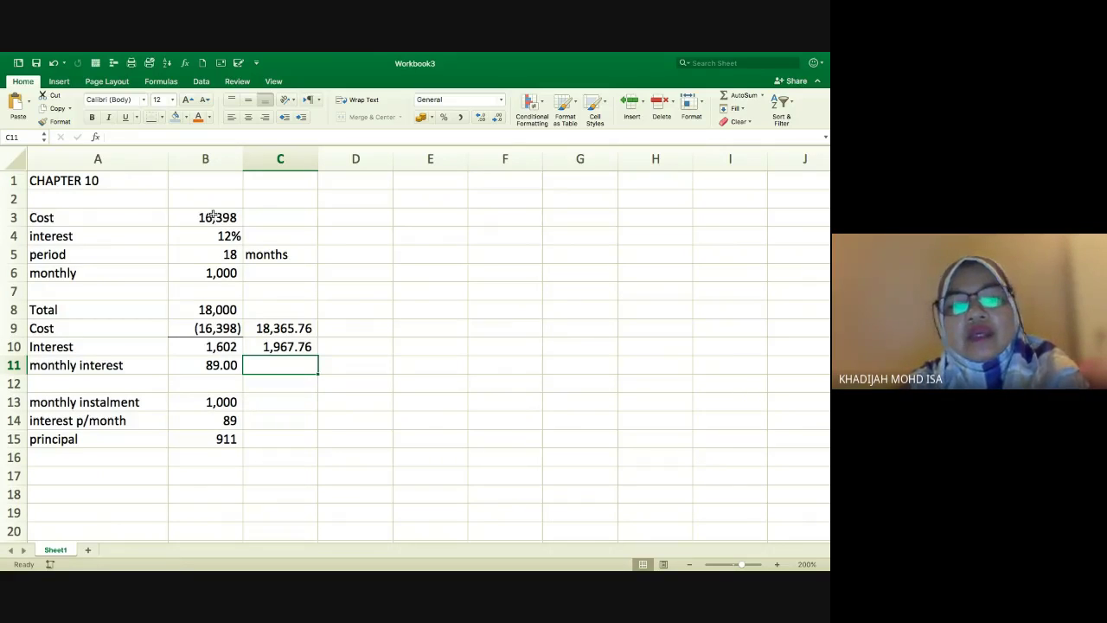
# Extend the C10 interest formula to cover the 18-month period, making it =B3*0.12*18/12.
pyautogui.press('Up')
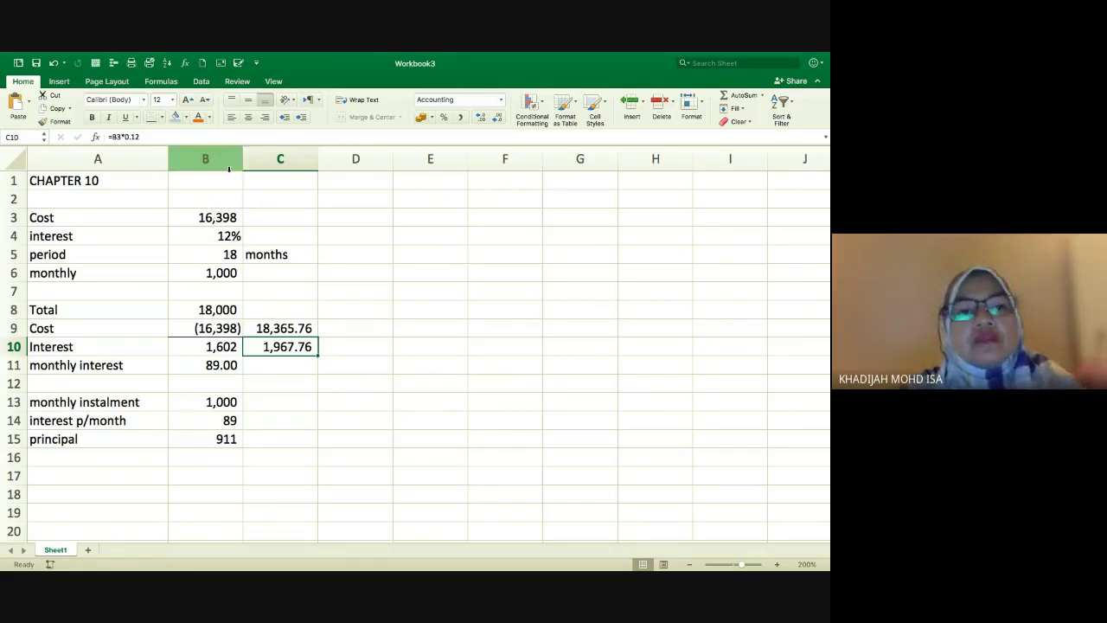
pyautogui.click(231, 139)
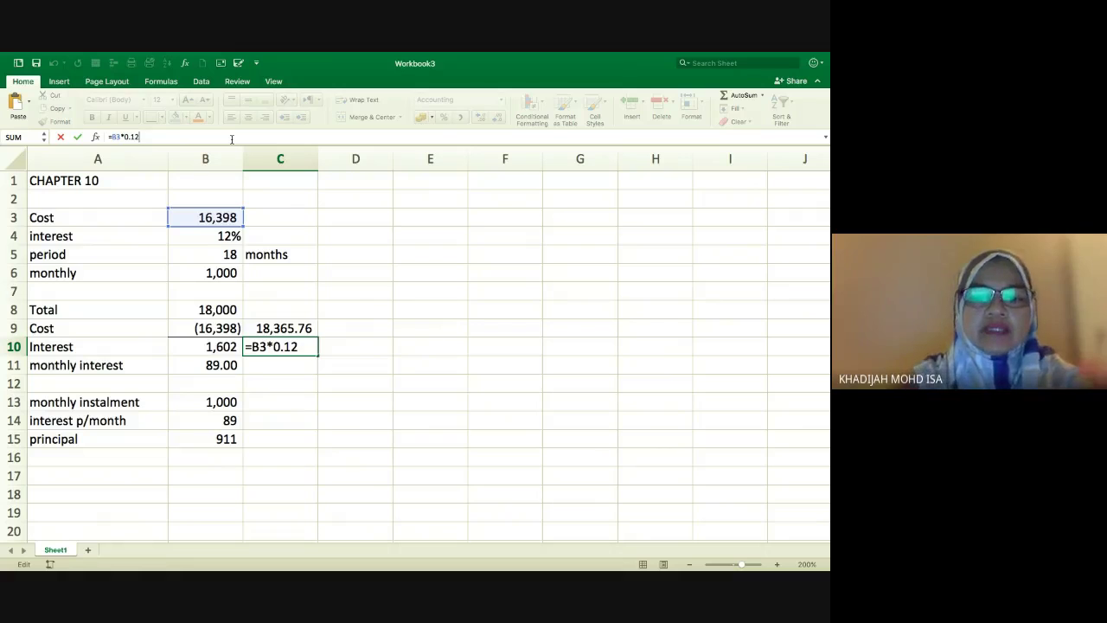
pyautogui.write('*1')
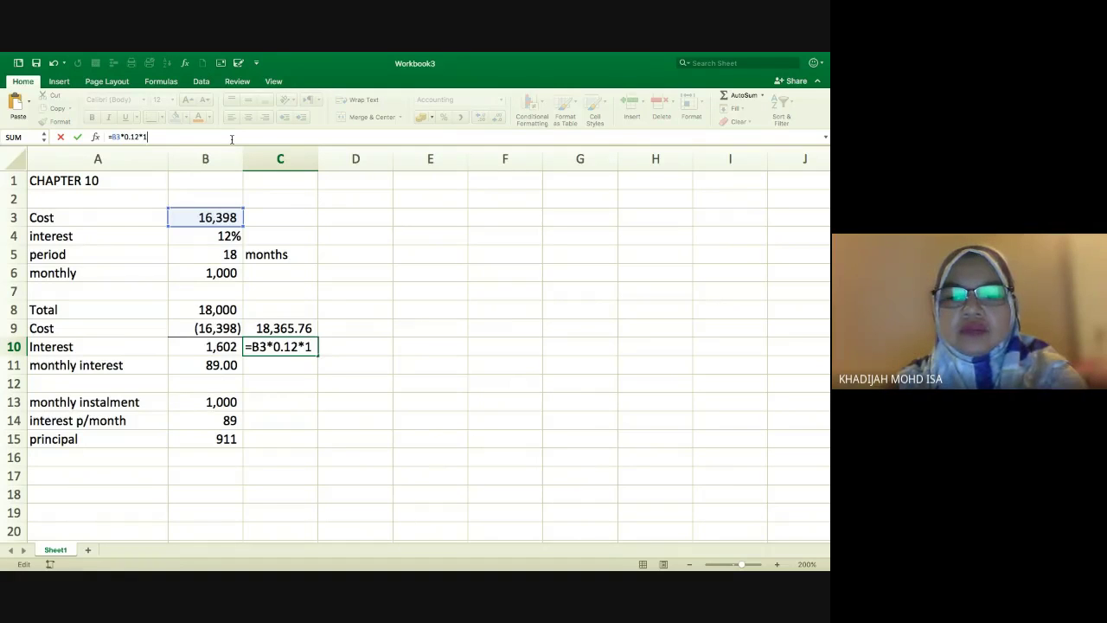
pyautogui.write('8/12')
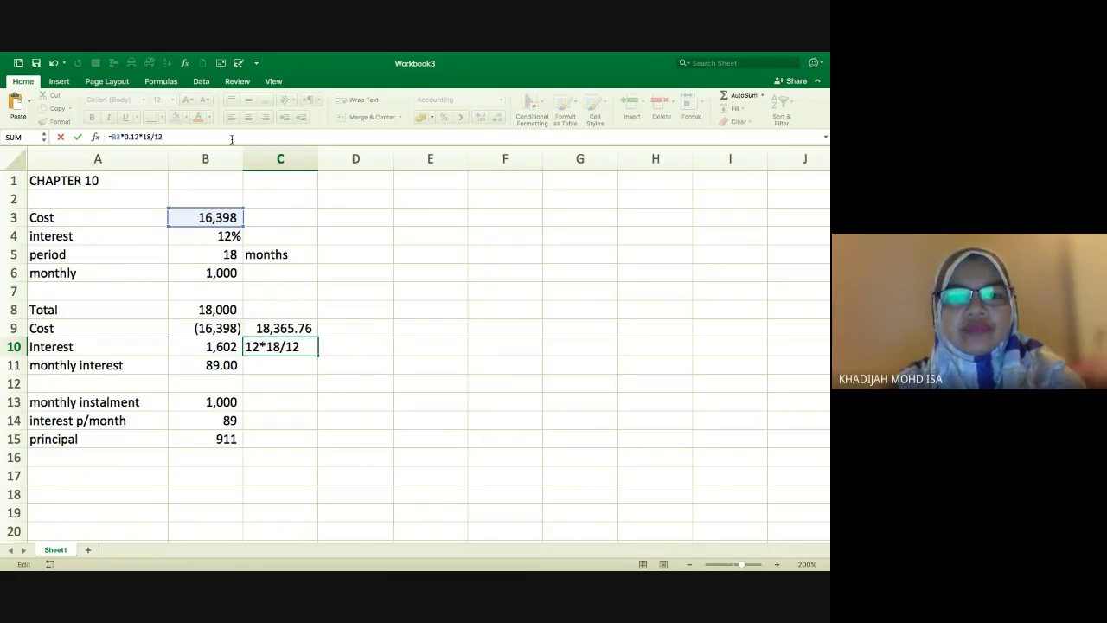
pyautogui.press('Return')
pyautogui.press('Up')
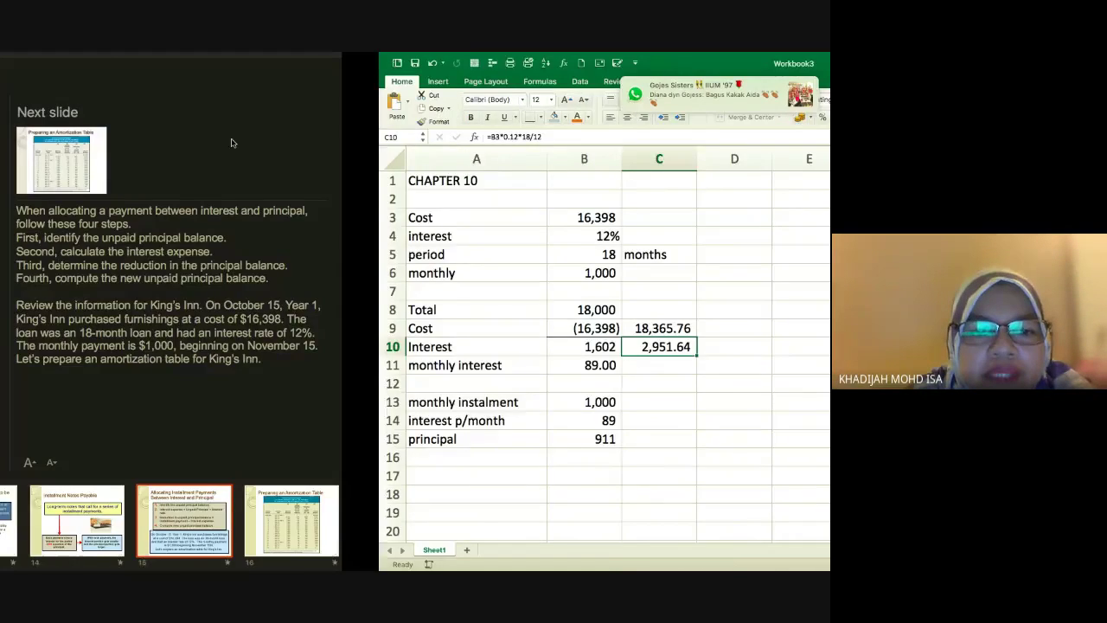
# Switch to the PowerPoint presenter view and advance the slideshow to slide 16, "Preparing an Amortization Table".
pyautogui.click(231, 143)
pyautogui.click(246, 332)
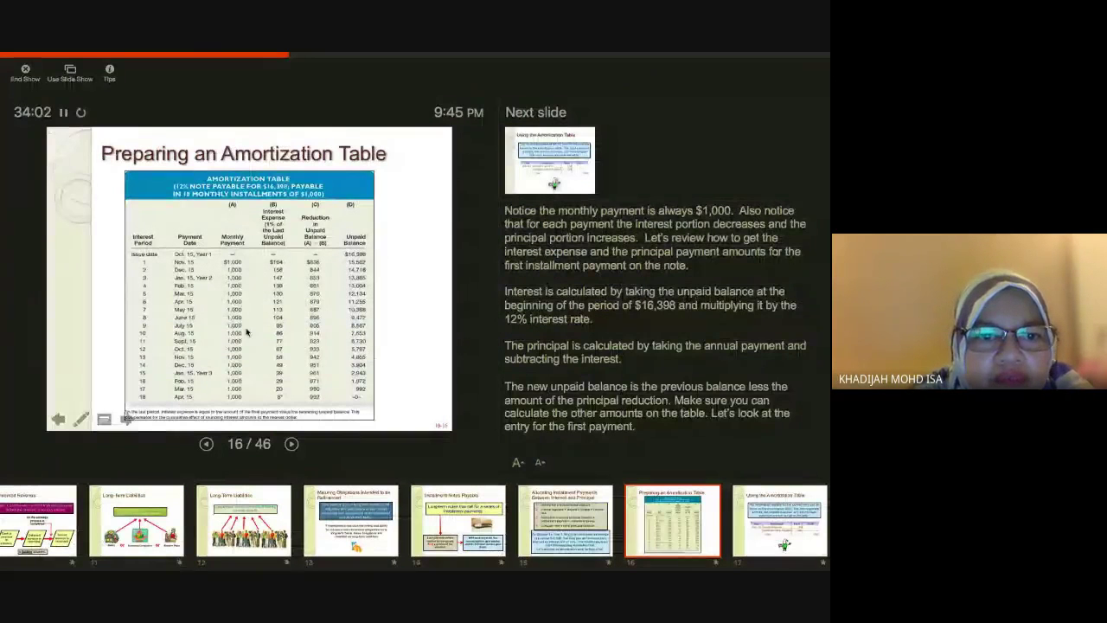